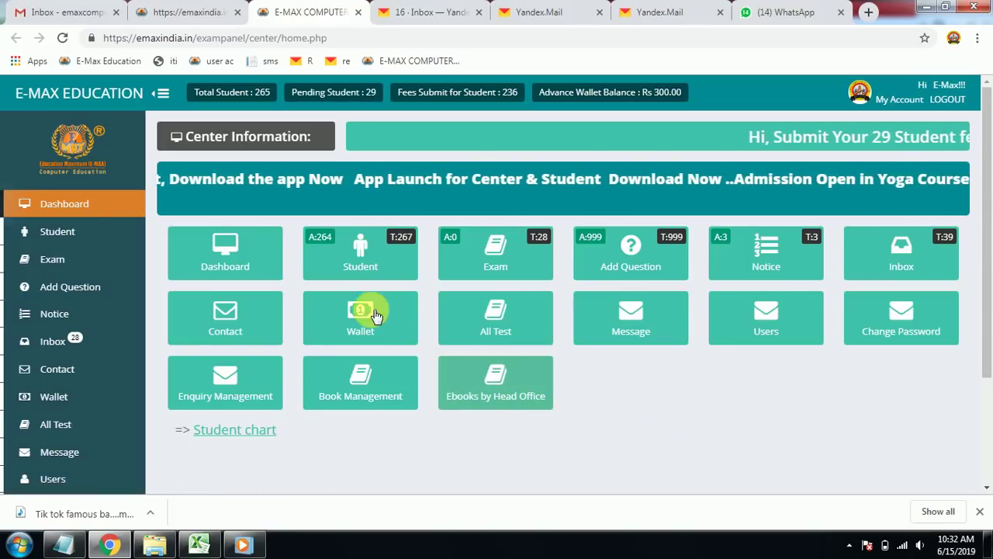
Dismiss the downloads bar and open the form for adding a new certificate request in the SCR section
{"action": "scroll", "coordinate": [264, 298], "scroll_direction": "down", "scroll_amount": 2}
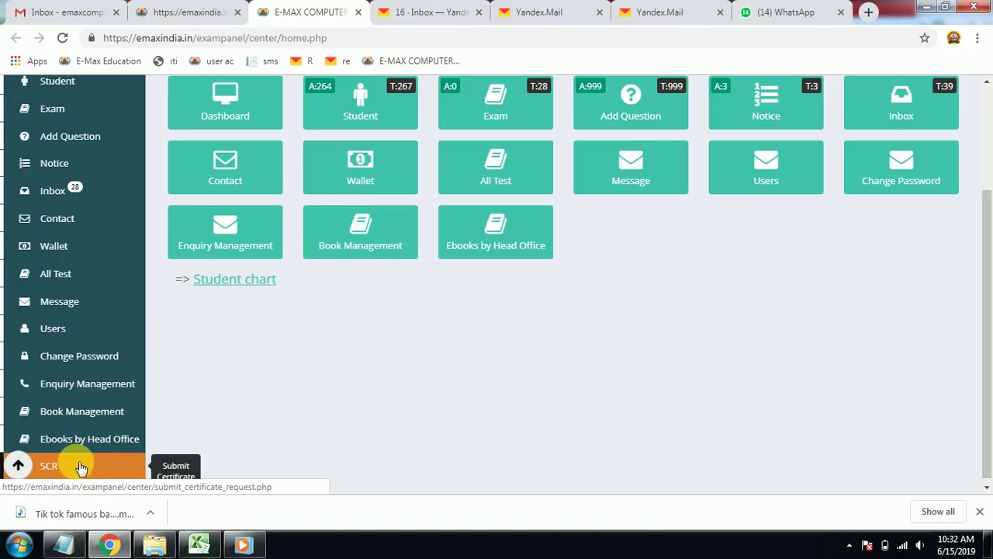
{"action": "left_click", "coordinate": [979, 511]}
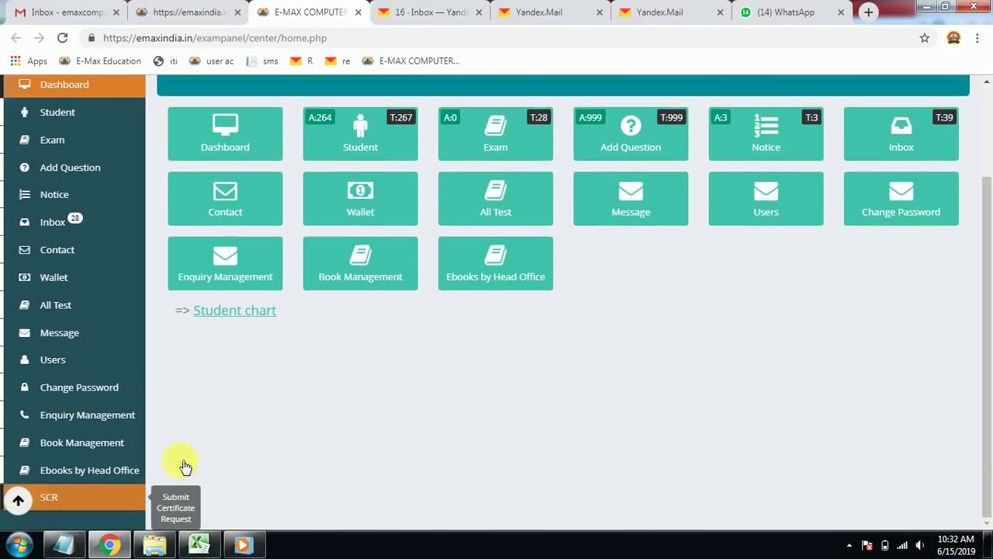
{"action": "left_click", "coordinate": [17, 502]}
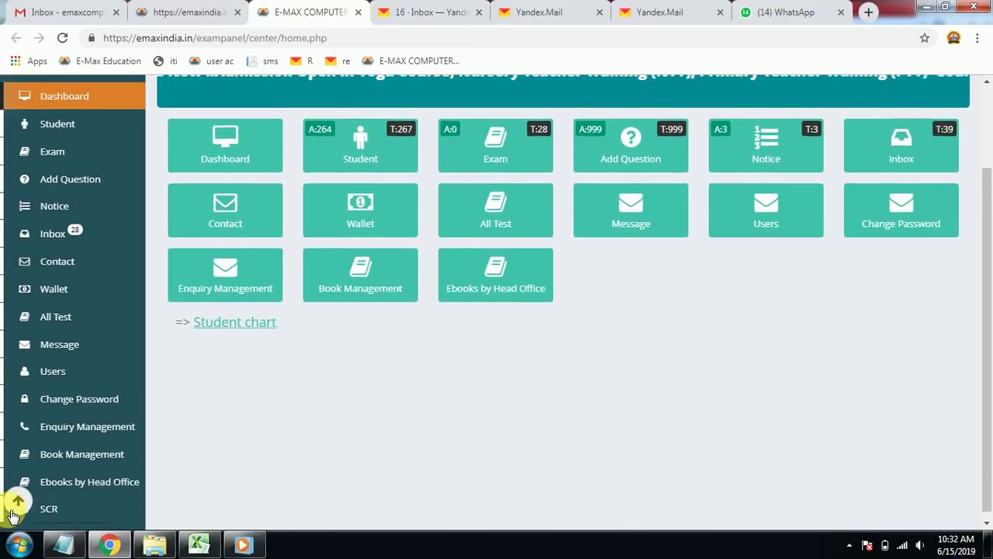
{"action": "scroll", "coordinate": [331, 365], "scroll_direction": "down", "scroll_amount": 1}
{"action": "scroll", "coordinate": [331, 365], "scroll_direction": "down", "scroll_amount": 1}
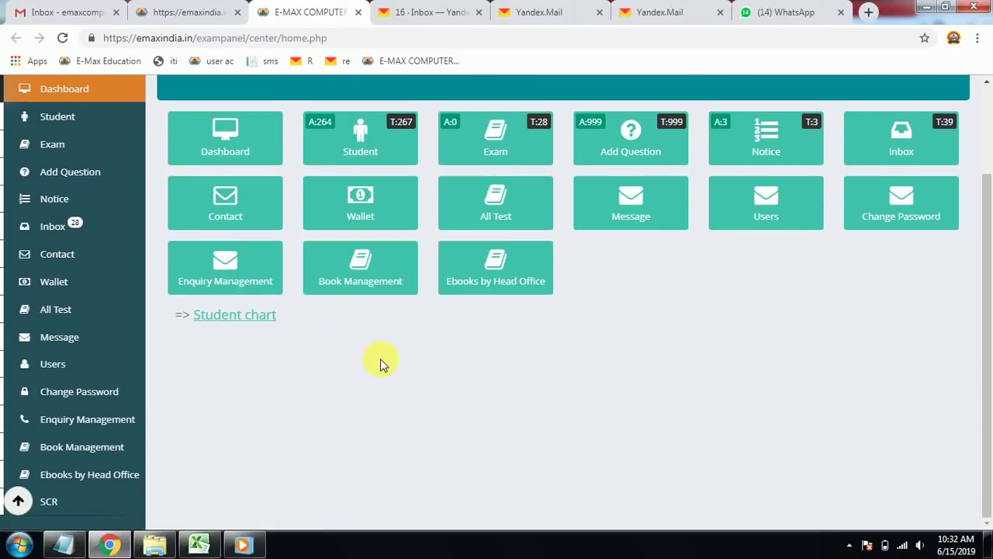
{"action": "left_click", "coordinate": [80, 499]}
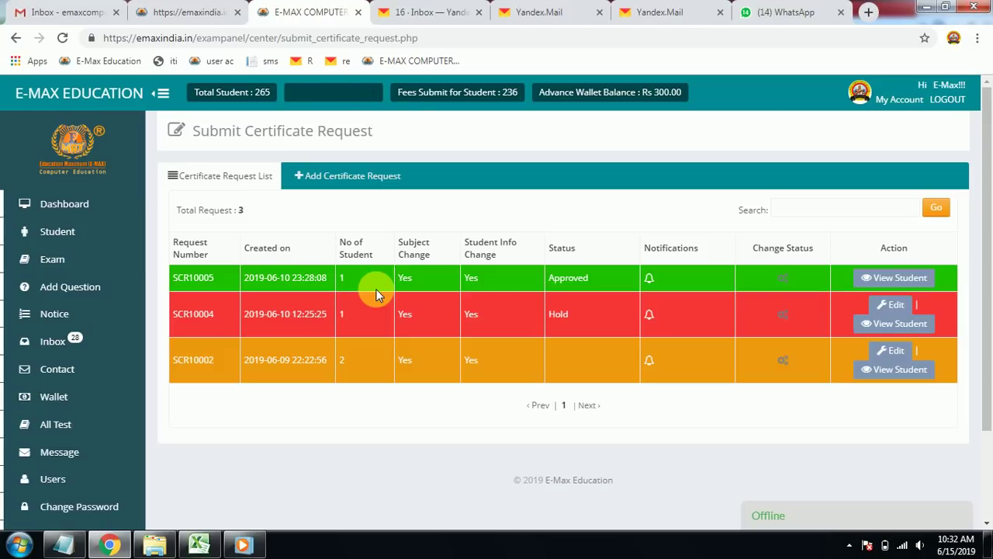
{"action": "left_click", "coordinate": [349, 184]}
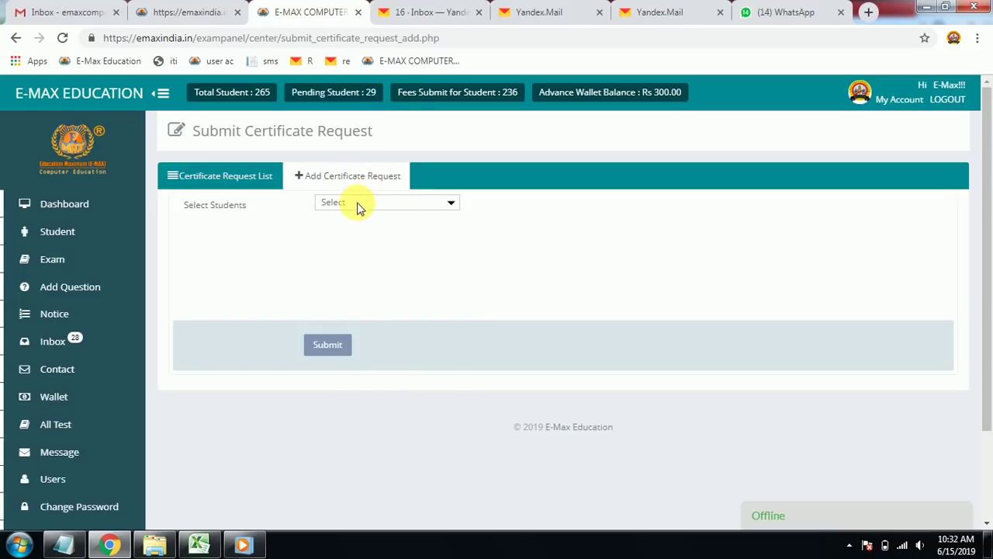
Select the last three students in the student list for the certificate request
{"action": "left_click", "coordinate": [359, 205]}
{"action": "scroll", "coordinate": [359, 314], "scroll_direction": "down", "scroll_amount": 3}
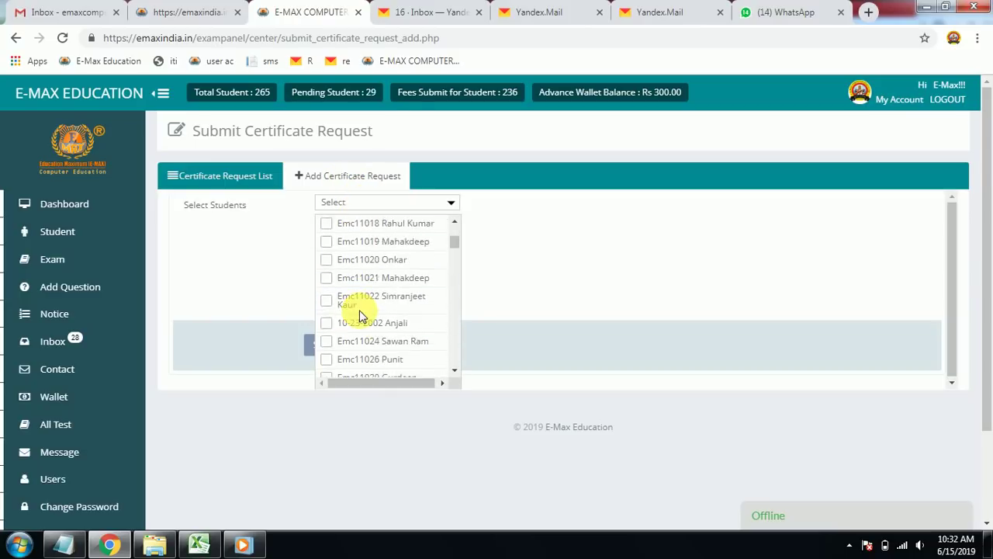
{"action": "scroll", "coordinate": [359, 315], "scroll_direction": "down", "scroll_amount": 4}
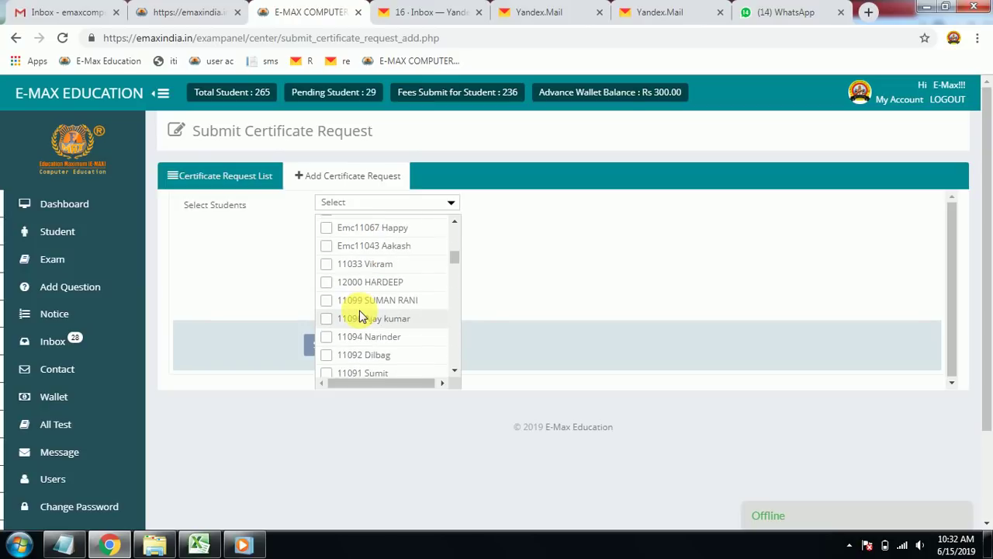
{"action": "scroll", "coordinate": [360, 314], "scroll_direction": "down", "scroll_amount": 4}
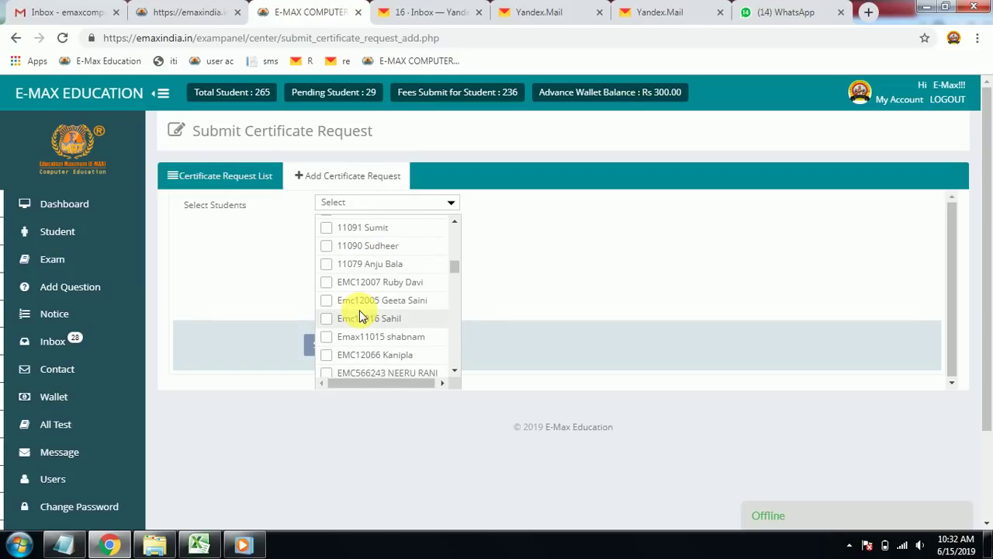
{"action": "scroll", "coordinate": [359, 315], "scroll_direction": "down", "scroll_amount": 10}
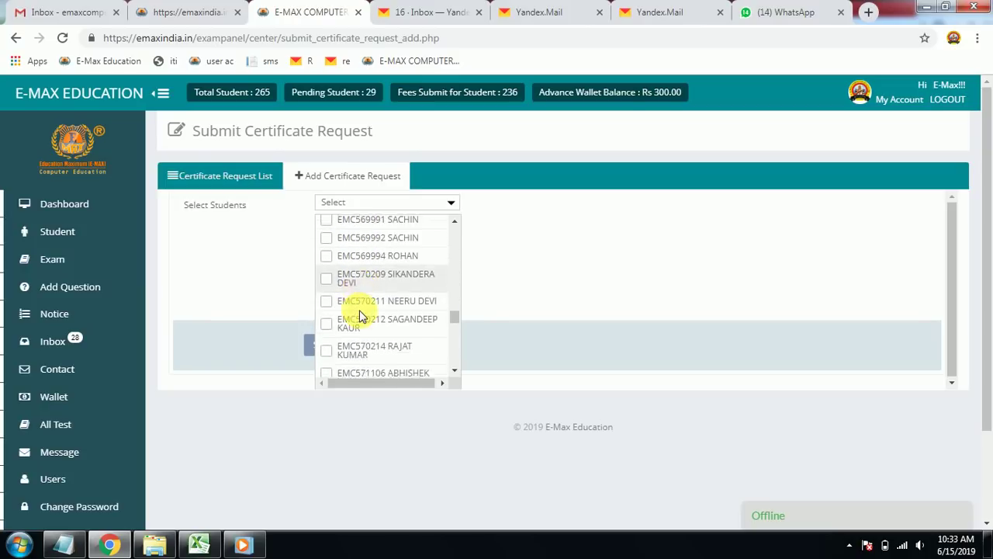
{"action": "scroll", "coordinate": [359, 315], "scroll_direction": "down", "scroll_amount": 6}
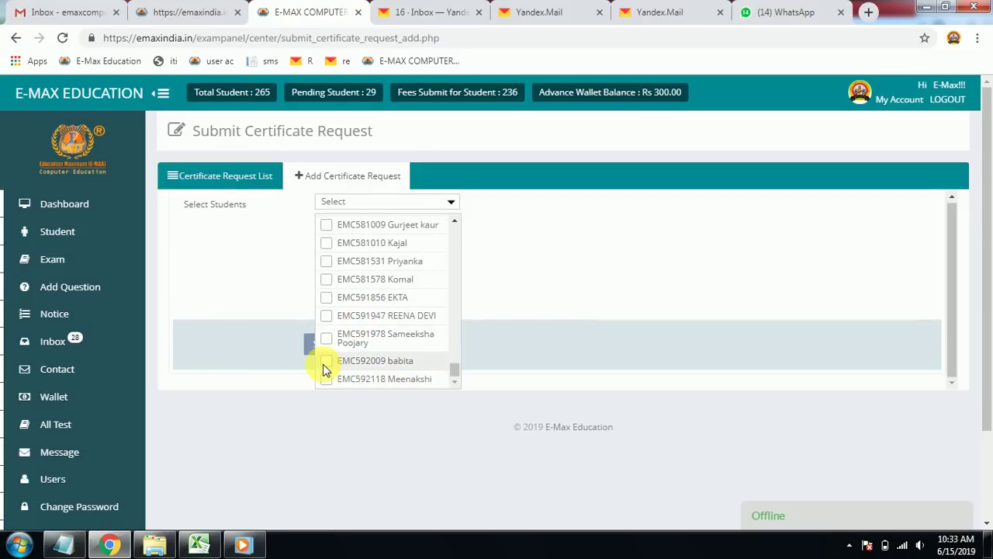
{"action": "scroll", "coordinate": [328, 369], "scroll_direction": "down", "scroll_amount": 3}
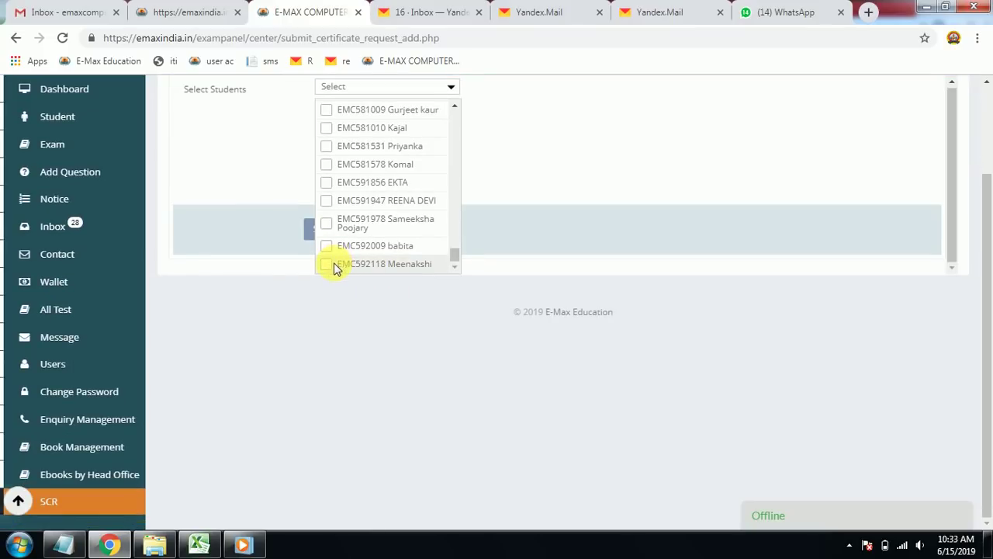
{"action": "left_click", "coordinate": [330, 267]}
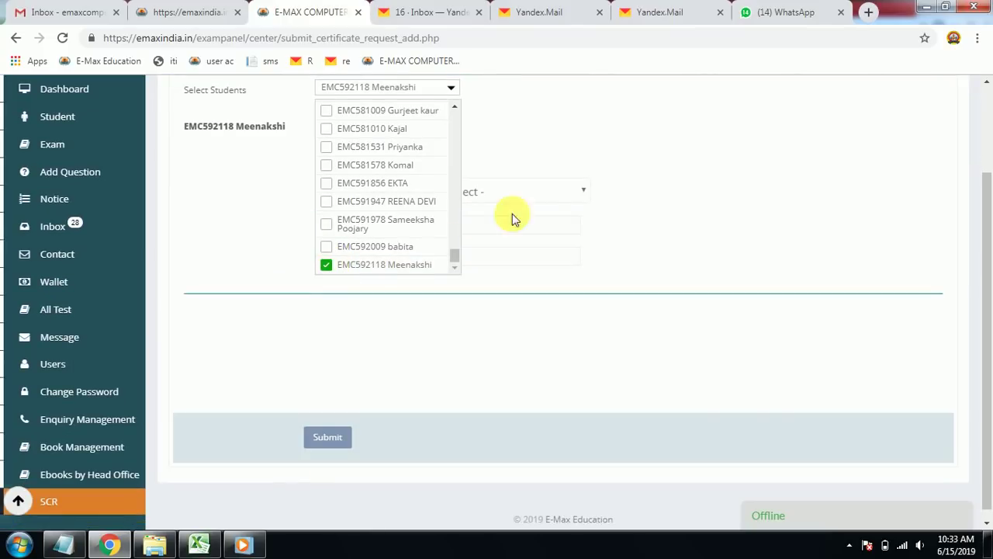
{"action": "left_click", "coordinate": [330, 248]}
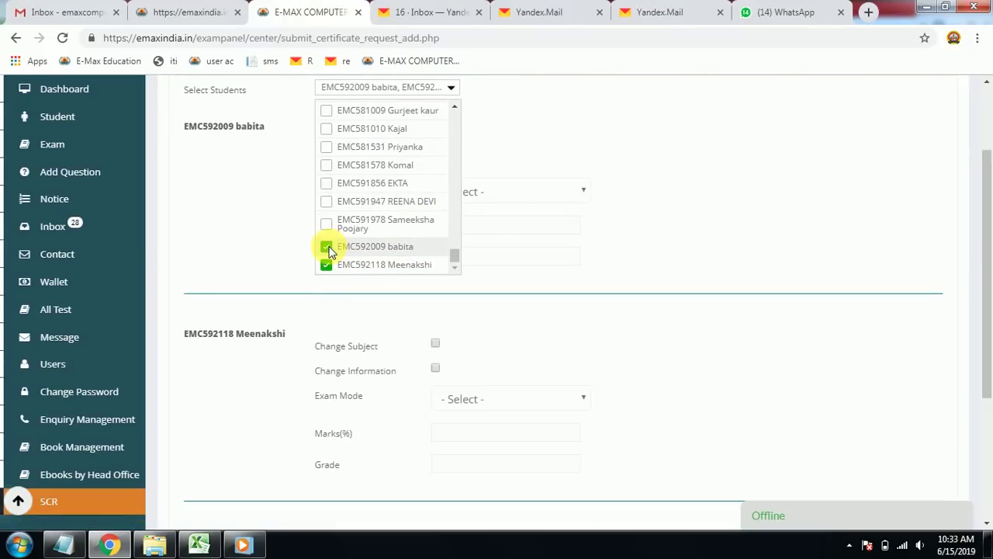
{"action": "left_click", "coordinate": [326, 224]}
{"action": "left_click", "coordinate": [714, 194]}
Enable Change Subject for the first selected student and enter "demo" as the new subjects
{"action": "scroll", "coordinate": [677, 260], "scroll_direction": "up", "scroll_amount": 3}
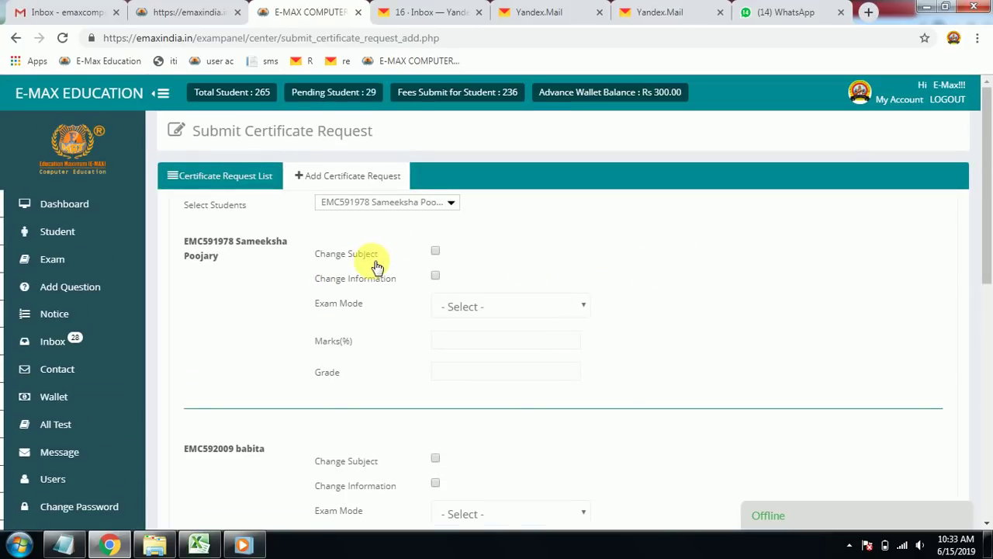
{"action": "scroll", "coordinate": [360, 277], "scroll_direction": "down", "scroll_amount": 3}
{"action": "scroll", "coordinate": [360, 277], "scroll_direction": "down", "scroll_amount": 4}
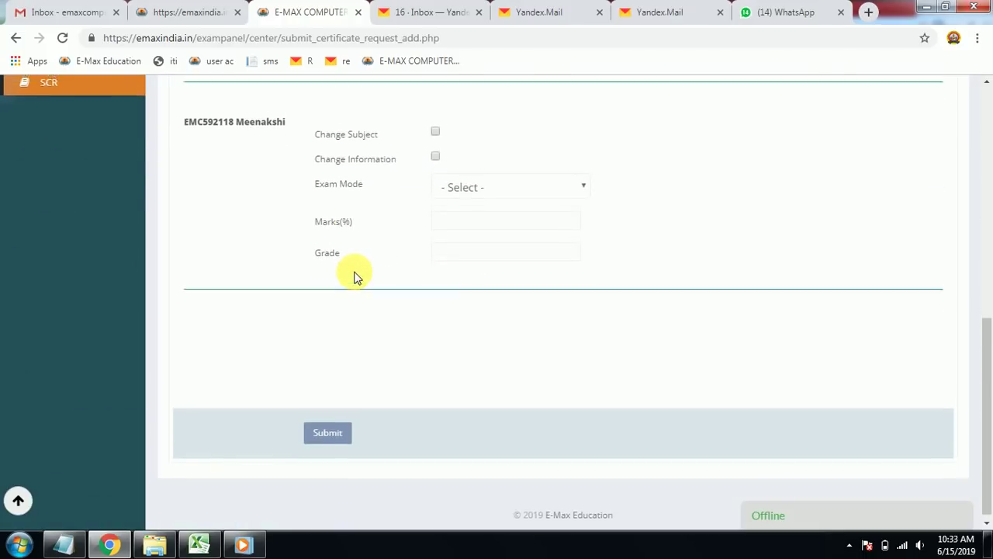
{"action": "scroll", "coordinate": [355, 274], "scroll_direction": "up", "scroll_amount": 7}
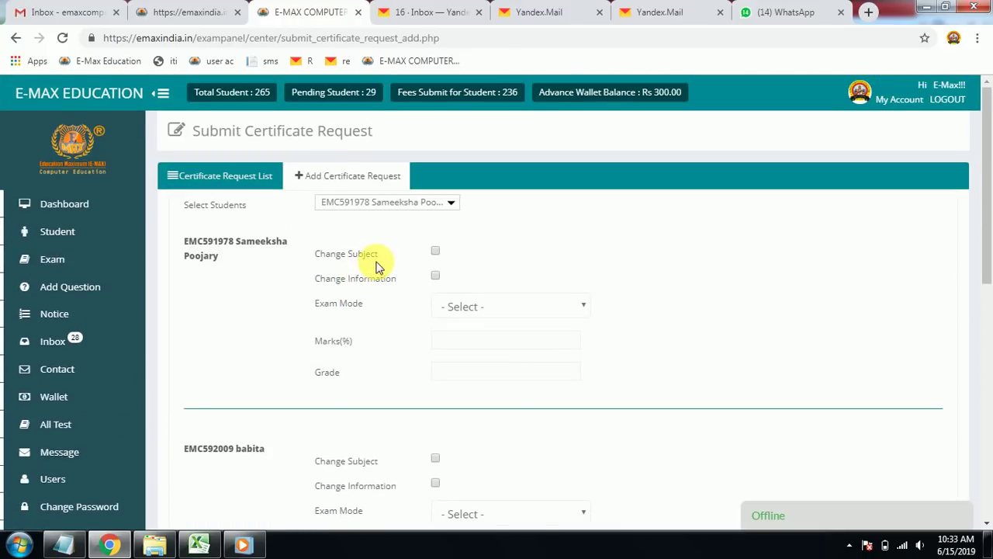
{"action": "left_click", "coordinate": [438, 252]}
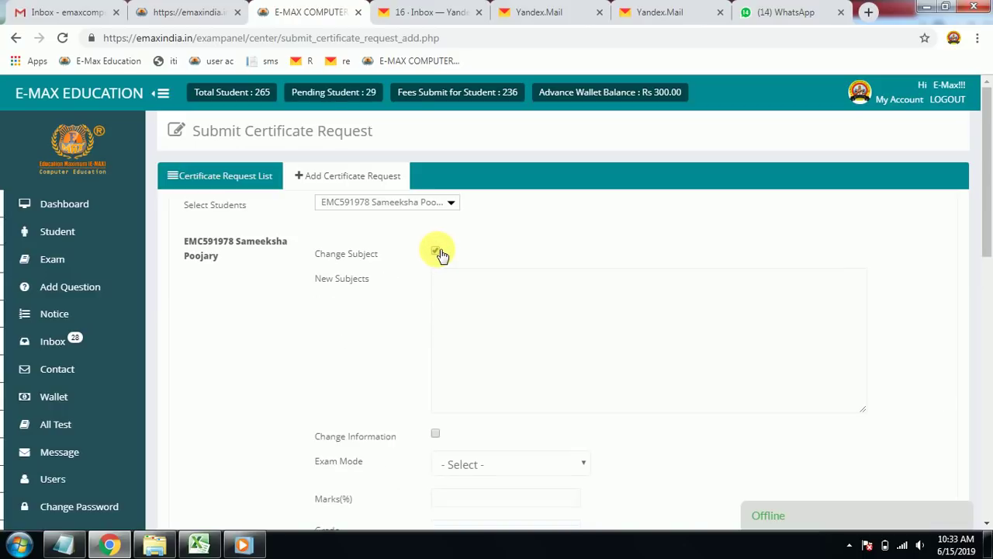
{"action": "left_click", "coordinate": [476, 312]}
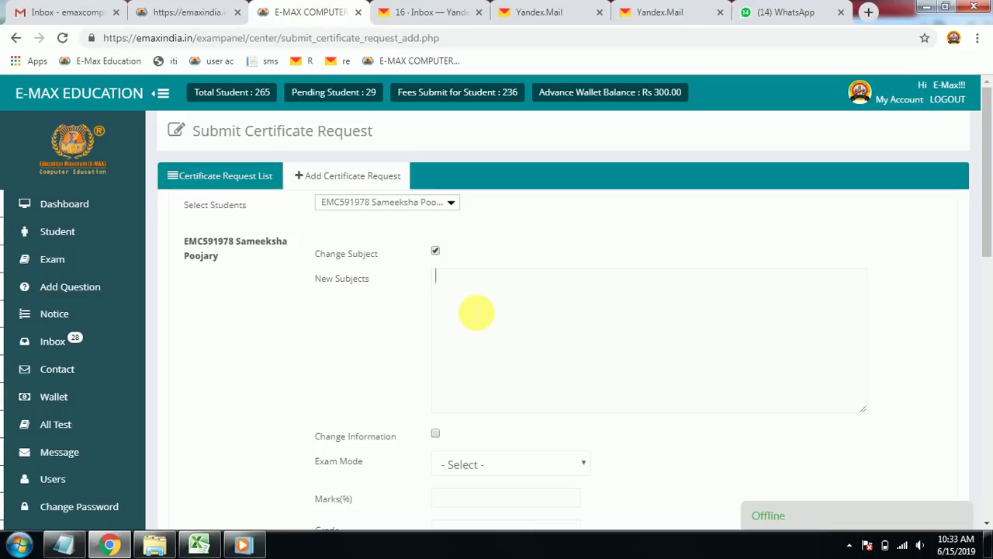
{"action": "type", "text": "demo"}
Enable Change Information for the first student and set the Session to 2019
{"action": "scroll", "coordinate": [475, 313], "scroll_direction": "down", "scroll_amount": 2}
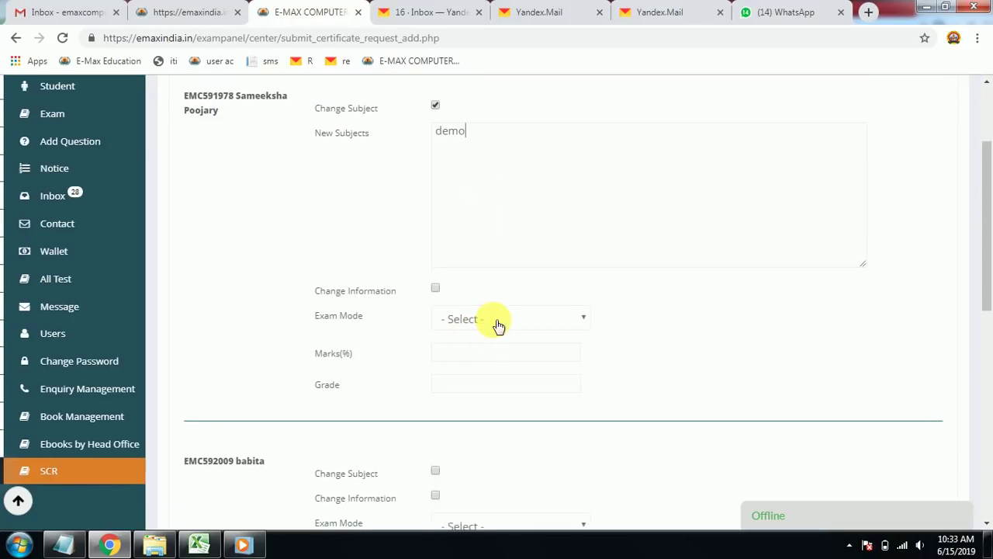
{"action": "left_click", "coordinate": [439, 290]}
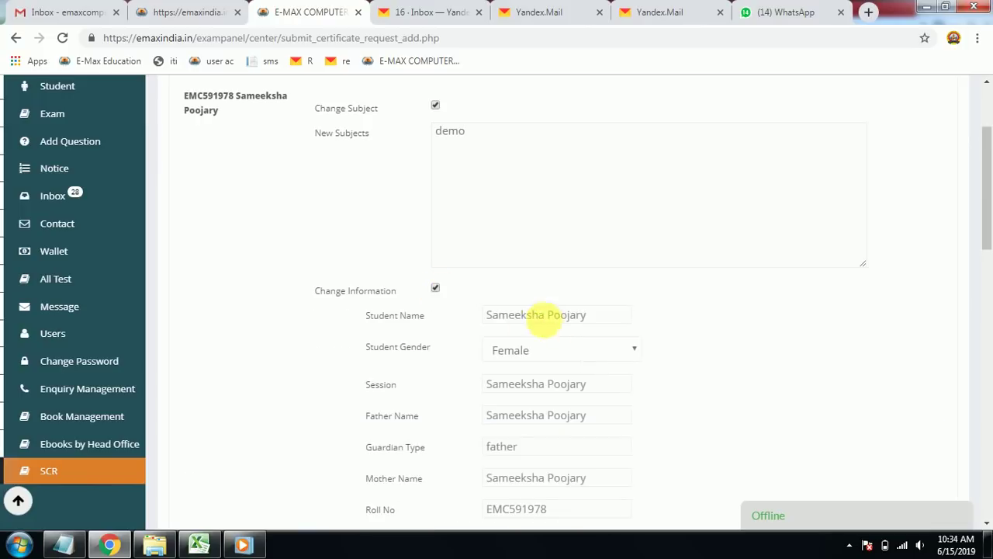
{"action": "scroll", "coordinate": [544, 320], "scroll_direction": "down", "scroll_amount": 2}
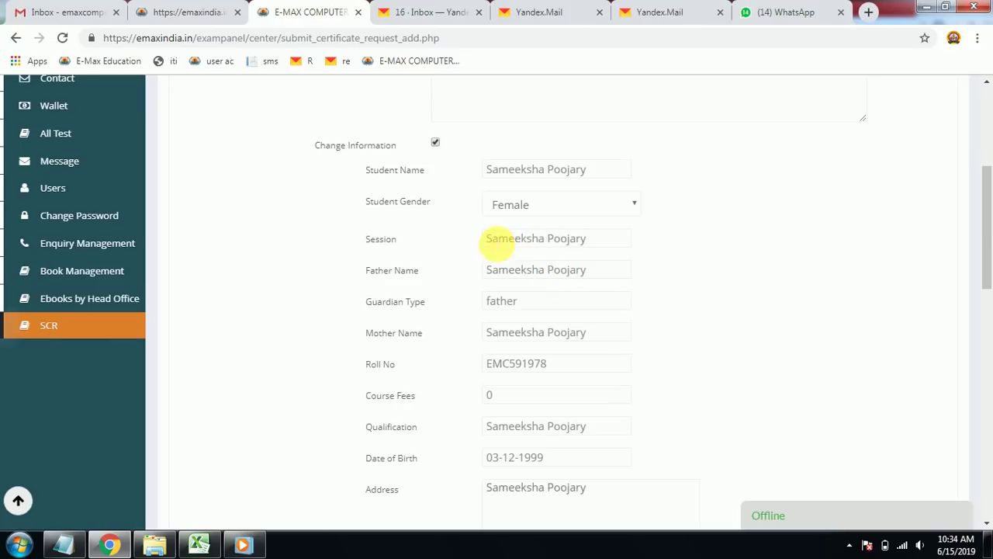
{"action": "left_click_drag", "start_coordinate": [620, 244], "coordinate": [479, 244]}
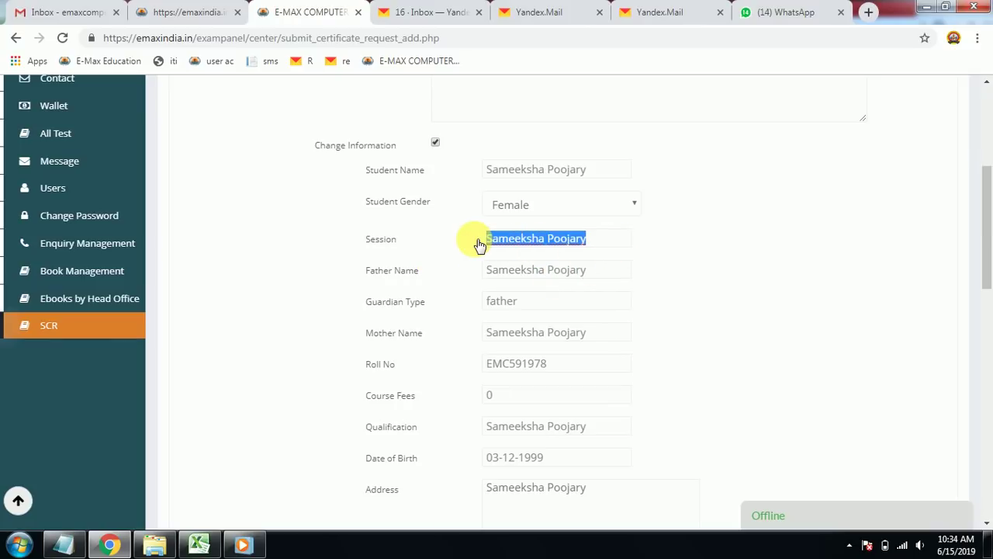
{"action": "type", "text": "2019"}
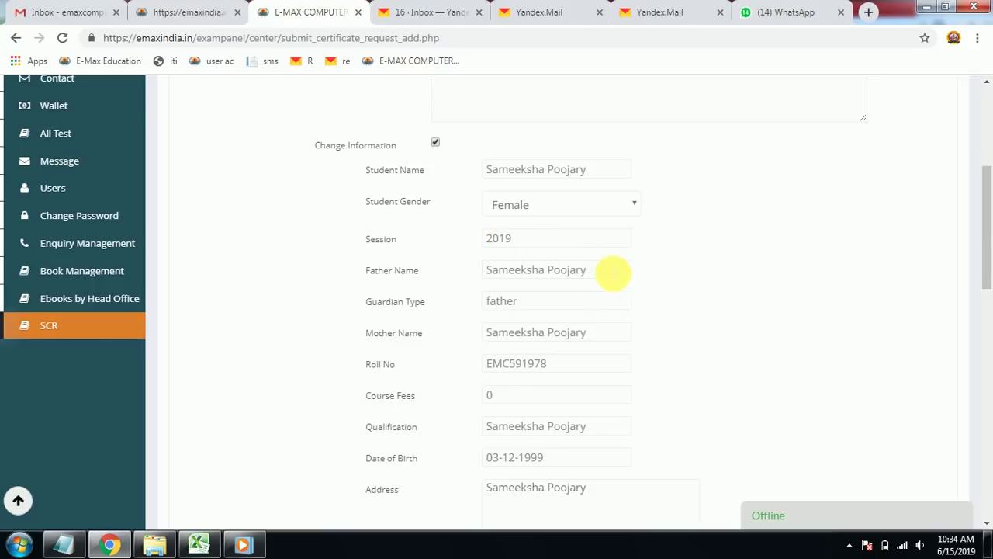
Replace the first student's father name and set the course fees to 1200
{"action": "left_click_drag", "start_coordinate": [613, 271], "coordinate": [450, 278]}
{"action": "type", "text": "amit"}
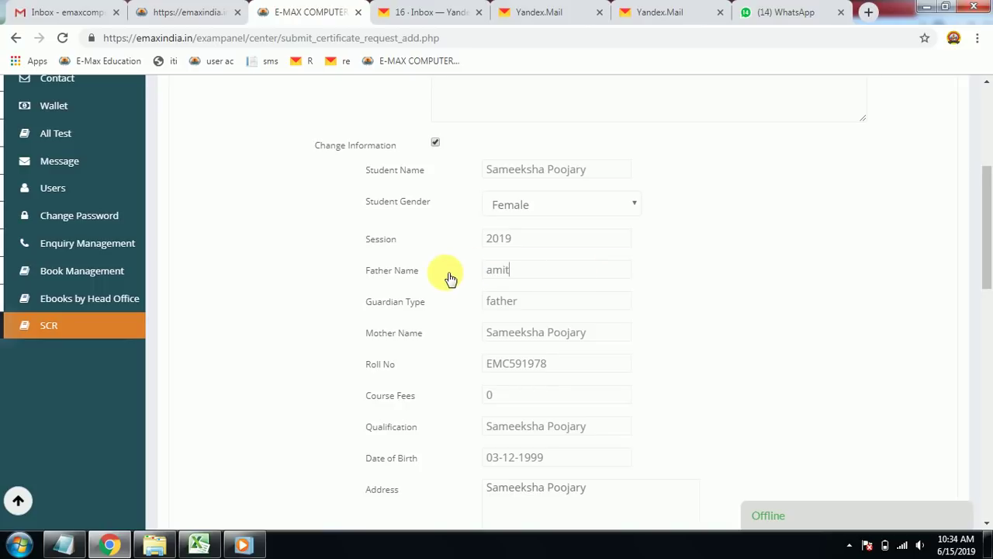
{"action": "scroll", "coordinate": [558, 332], "scroll_direction": "down", "scroll_amount": 1}
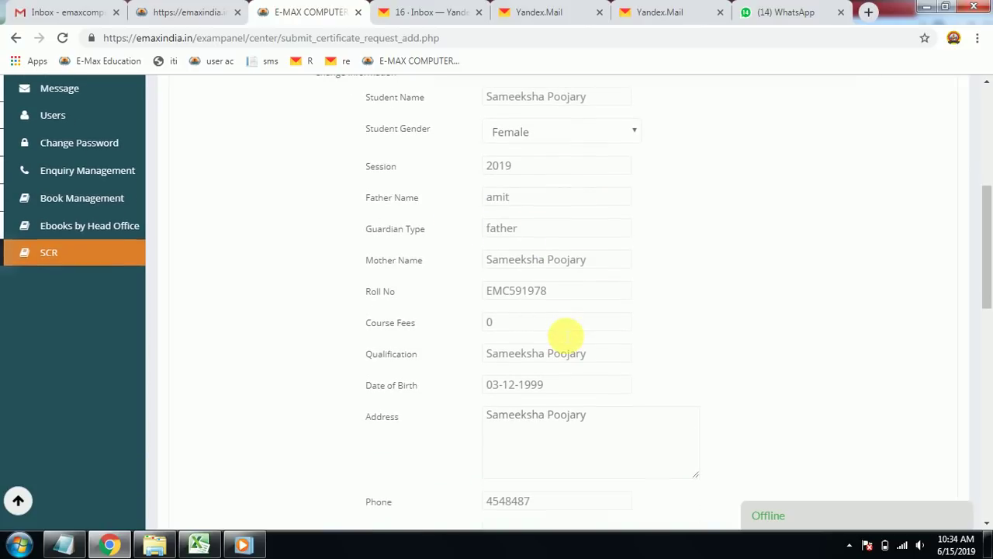
{"action": "left_click_drag", "start_coordinate": [565, 334], "coordinate": [440, 351]}
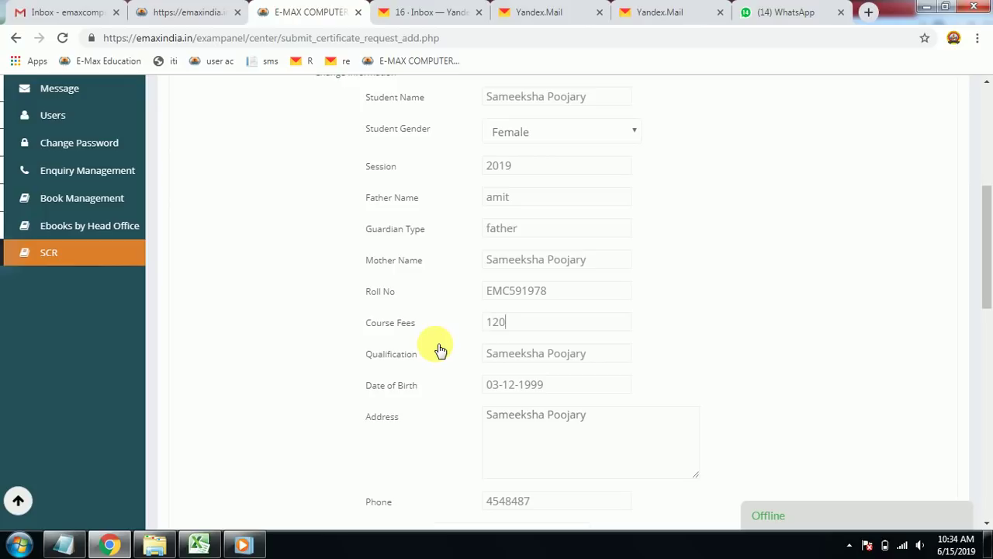
Replace the contents of the first student's Address field with the student's address
{"action": "scroll", "coordinate": [702, 285], "scroll_direction": "down", "scroll_amount": 2}
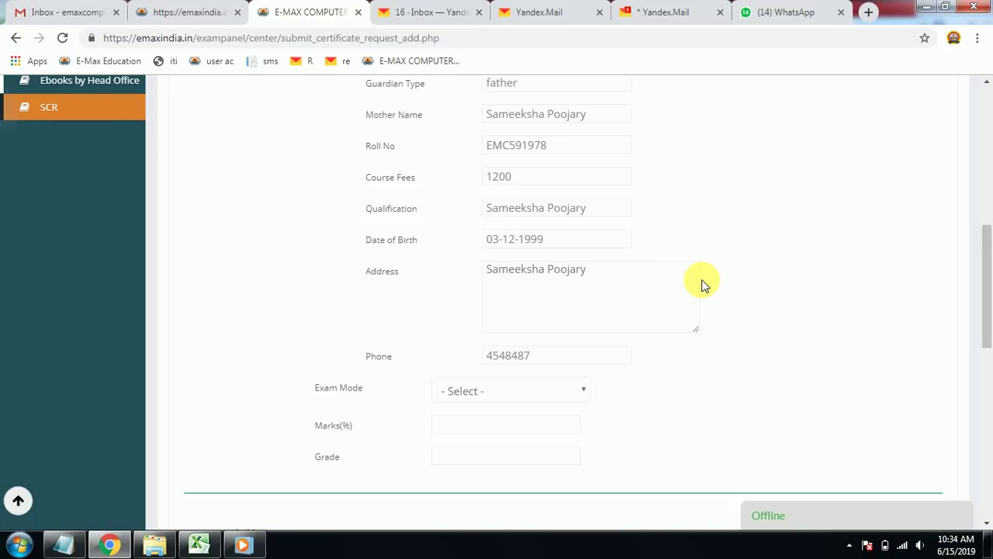
{"action": "left_click", "coordinate": [686, 289]}
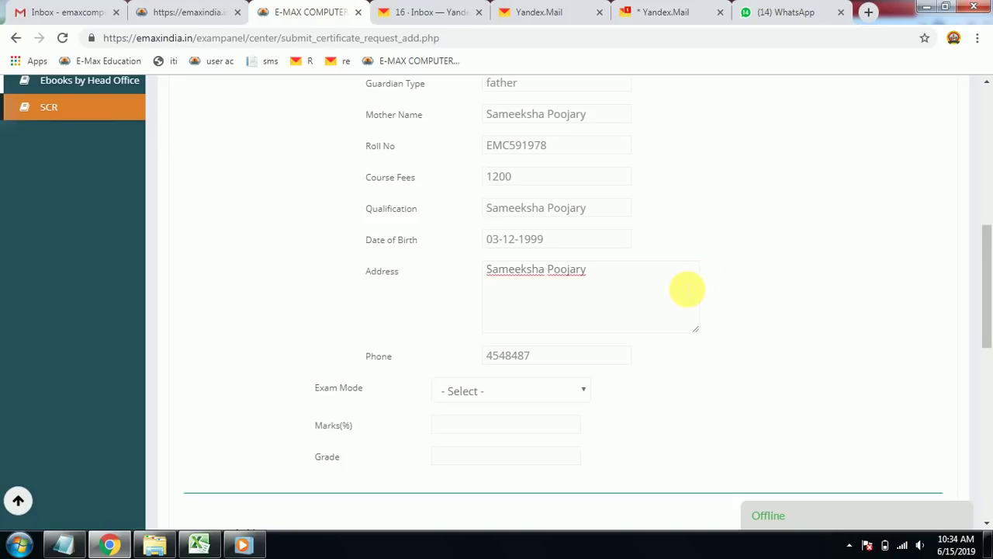
{"action": "key", "text": "ctrl+a"}
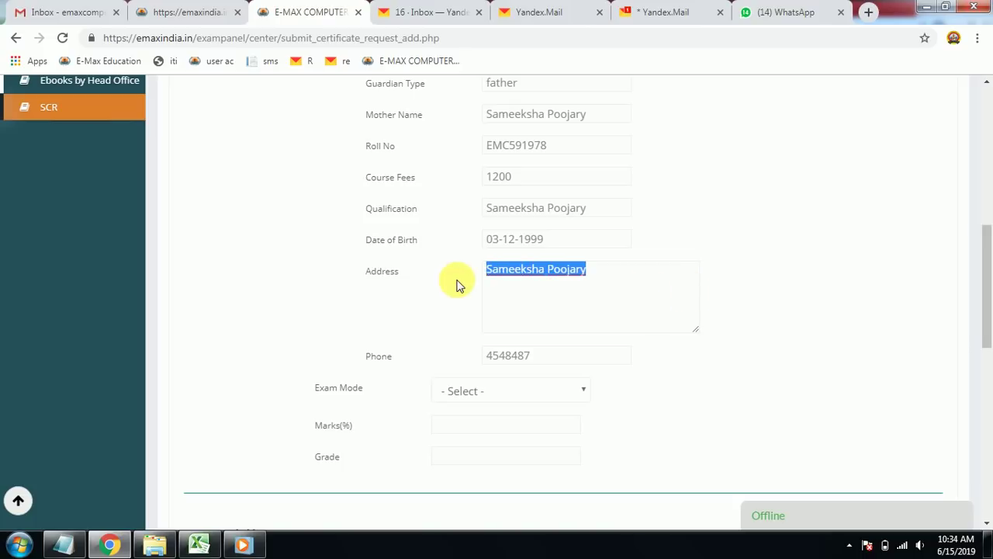
{"action": "type", "text": "kurukshetra"}
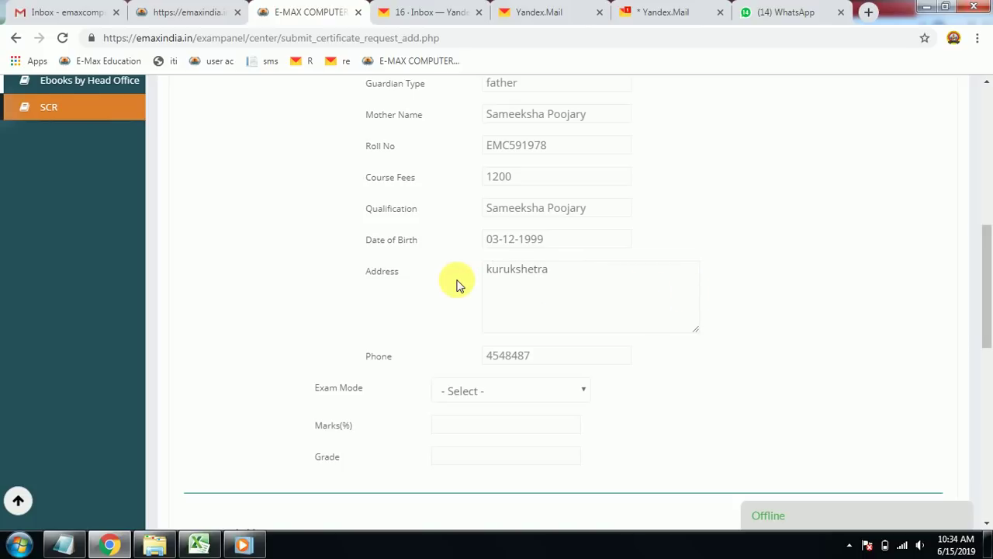
Set the first student's exam mode to Offline, marks to 78 and grade to a
{"action": "scroll", "coordinate": [567, 330], "scroll_direction": "down", "scroll_amount": 2}
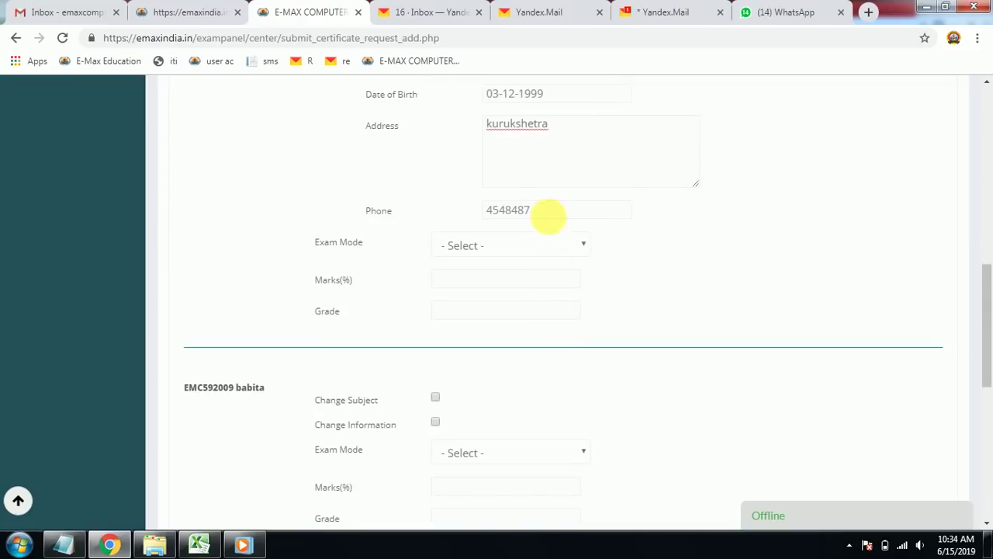
{"action": "left_click", "coordinate": [527, 252]}
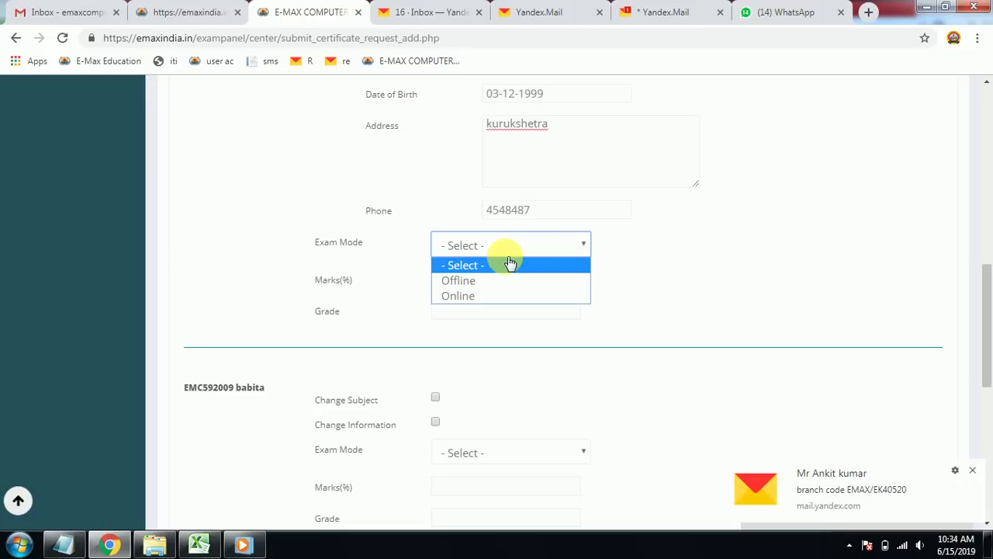
{"action": "left_click", "coordinate": [971, 470]}
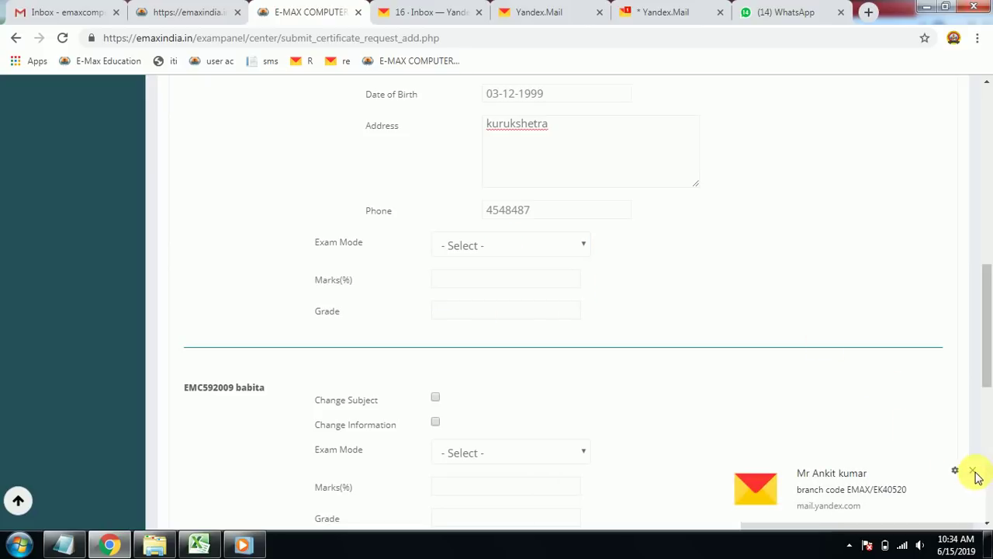
{"action": "left_click", "coordinate": [485, 253]}
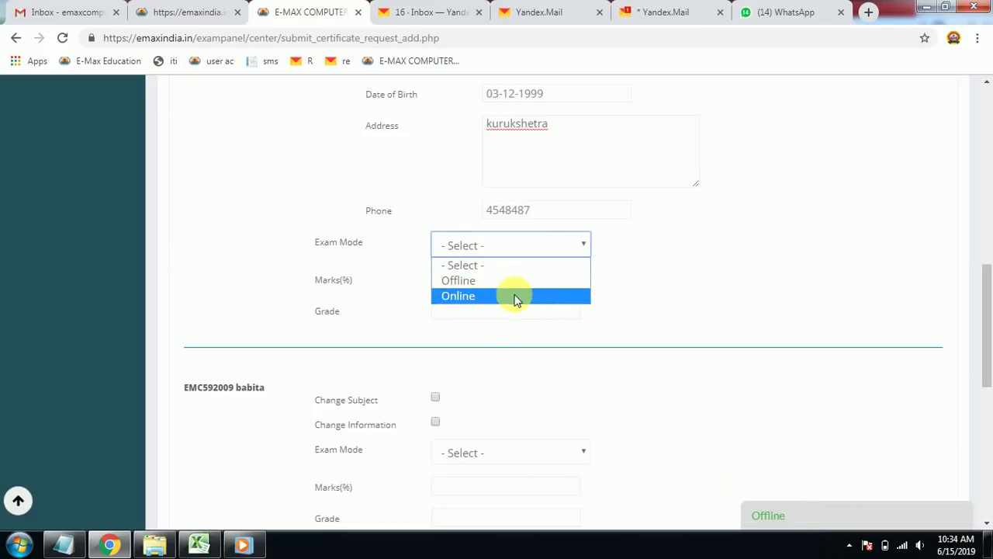
{"action": "left_click", "coordinate": [491, 280]}
{"action": "left_click", "coordinate": [495, 281]}
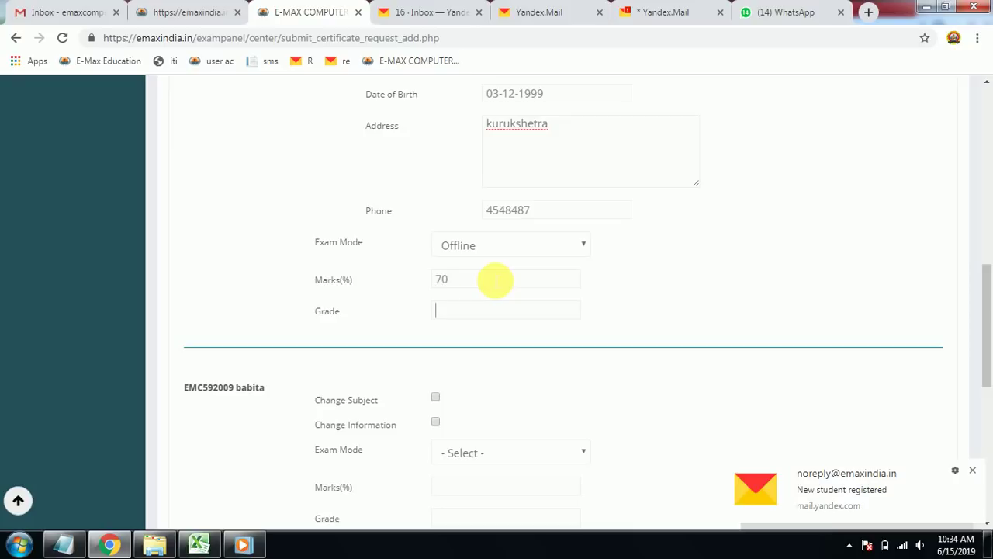
{"action": "left_click_drag", "start_coordinate": [495, 280], "coordinate": [347, 298]}
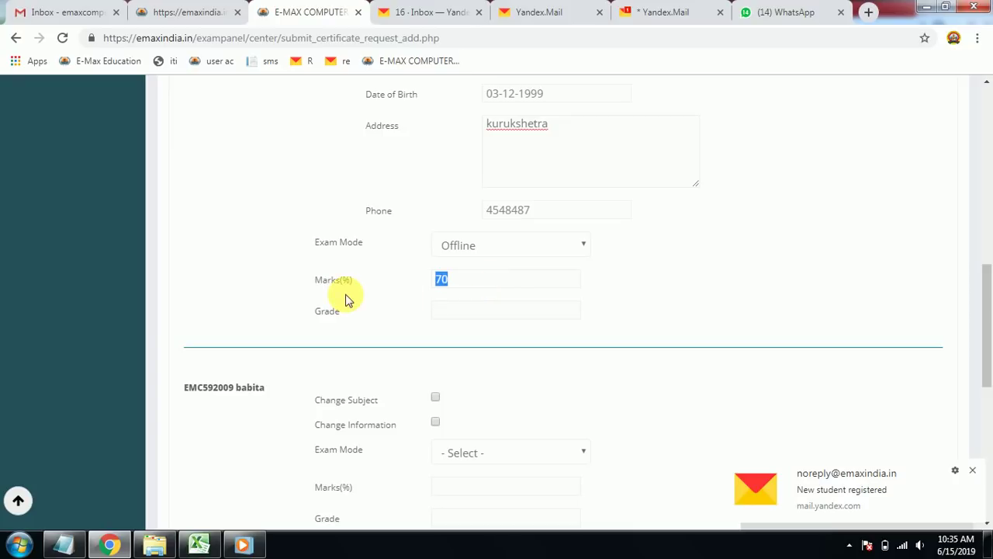
{"action": "type", "text": "7"}
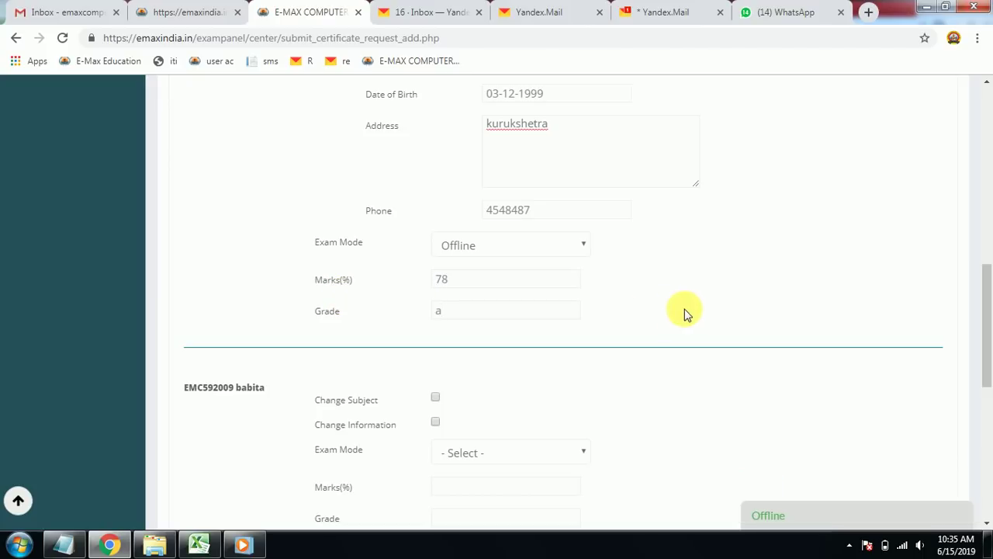
Set the second student's exam mode to Offline and marks to 80
{"action": "scroll", "coordinate": [621, 316], "scroll_direction": "up", "scroll_amount": 1}
{"action": "scroll", "coordinate": [621, 317], "scroll_direction": "up", "scroll_amount": 8}
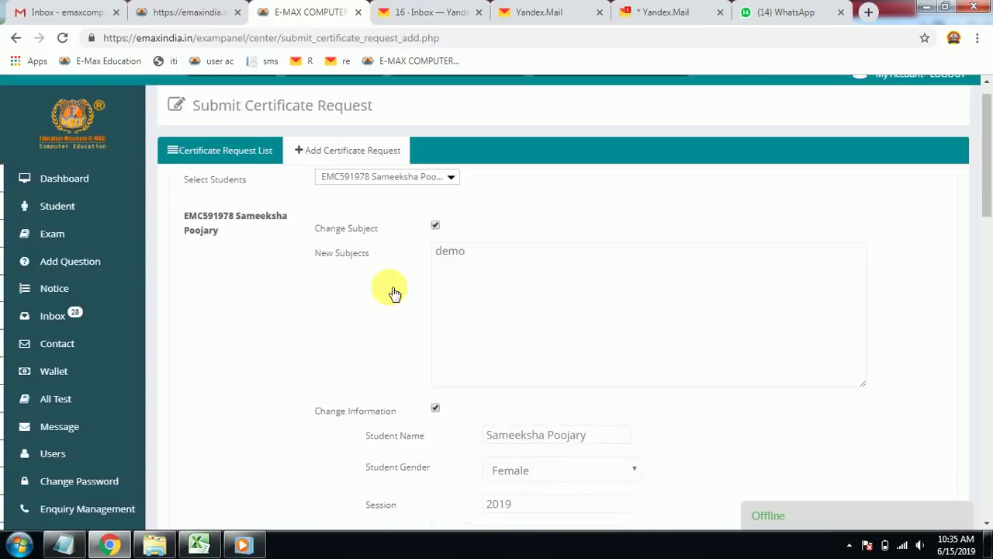
{"action": "scroll", "coordinate": [406, 256], "scroll_direction": "down", "scroll_amount": 15}
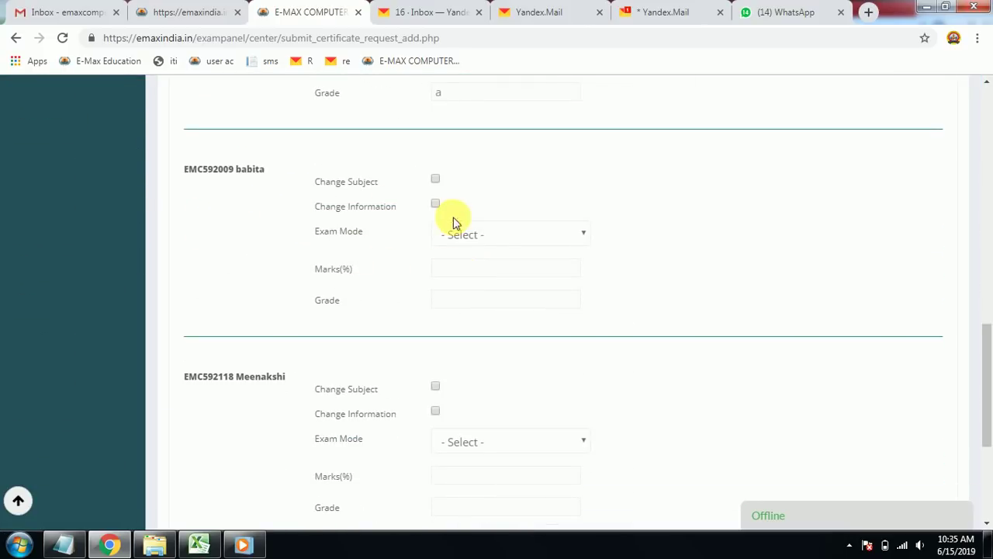
{"action": "left_click", "coordinate": [470, 245]}
{"action": "left_click", "coordinate": [470, 272]}
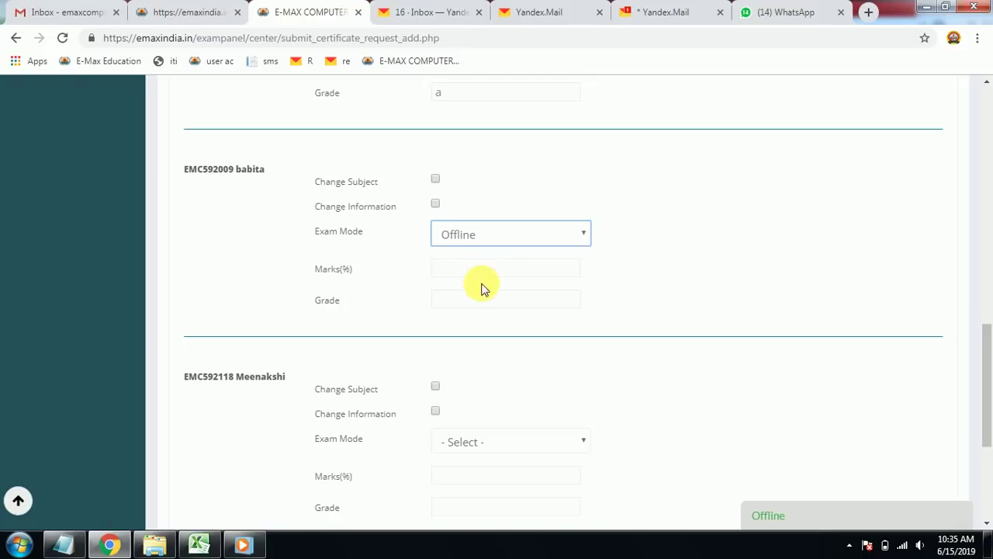
{"action": "left_click", "coordinate": [487, 273]}
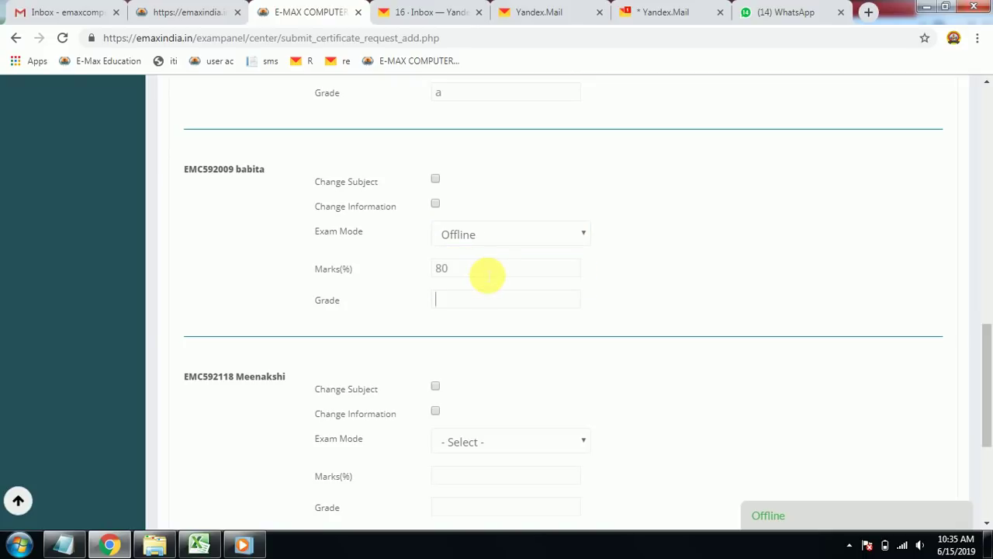
Set the third student's exam mode to Offline, marks to 76 and grade to a, without subject or information changes
{"action": "scroll", "coordinate": [483, 279], "scroll_direction": "down", "scroll_amount": 3}
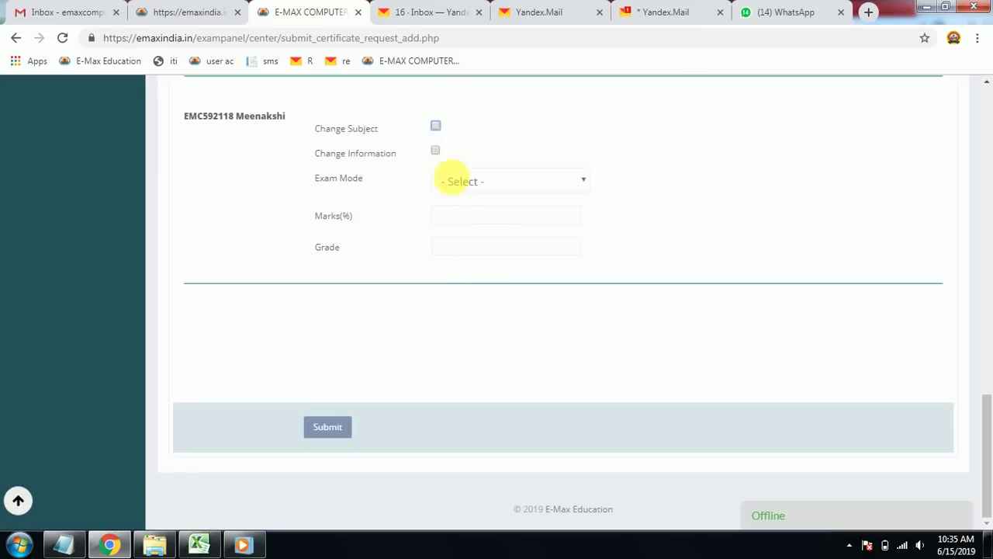
{"action": "left_click", "coordinate": [436, 127]}
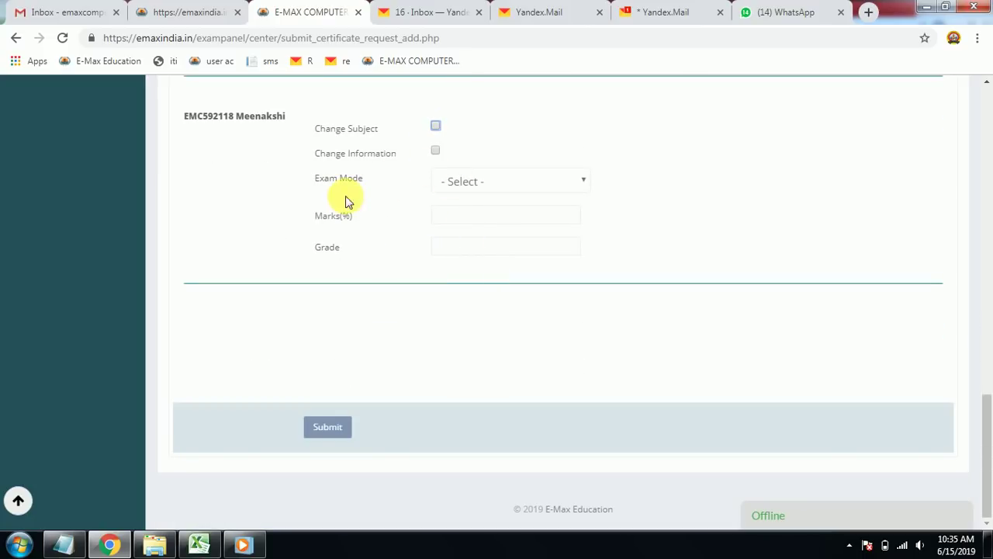
{"action": "left_click", "coordinate": [461, 184]}
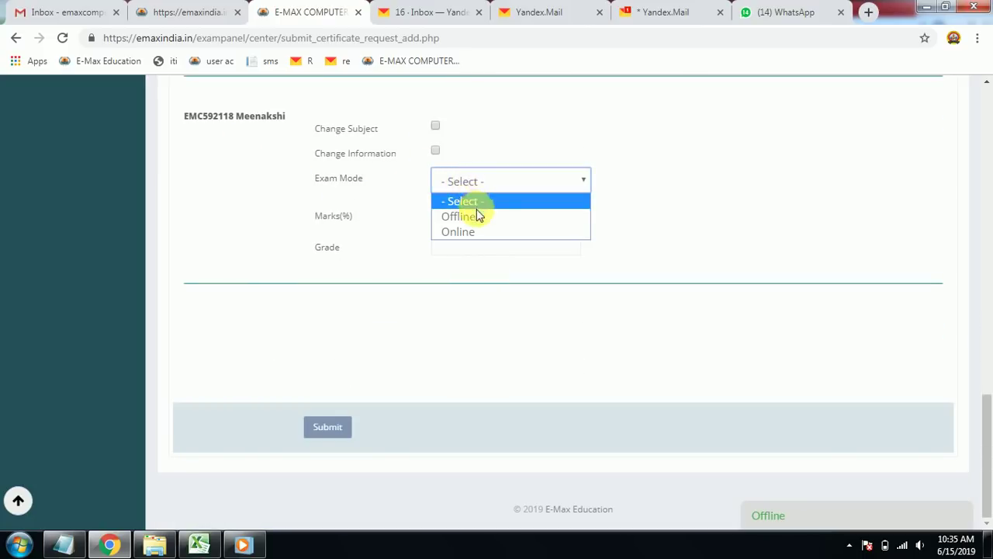
{"action": "left_click", "coordinate": [473, 214]}
{"action": "left_click", "coordinate": [482, 218]}
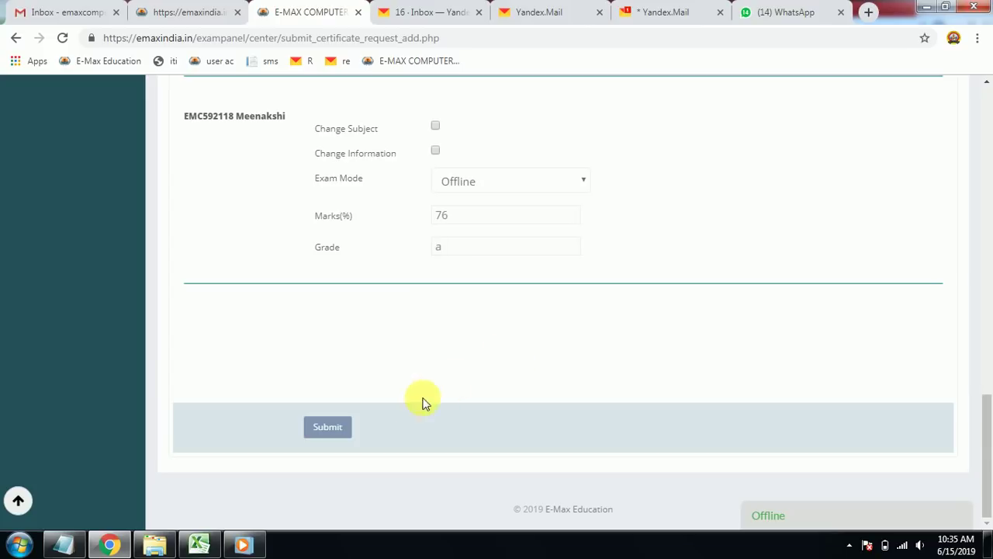
Submit the certificate request for the three students and acknowledge the dialog with its request number
{"action": "left_click", "coordinate": [342, 432]}
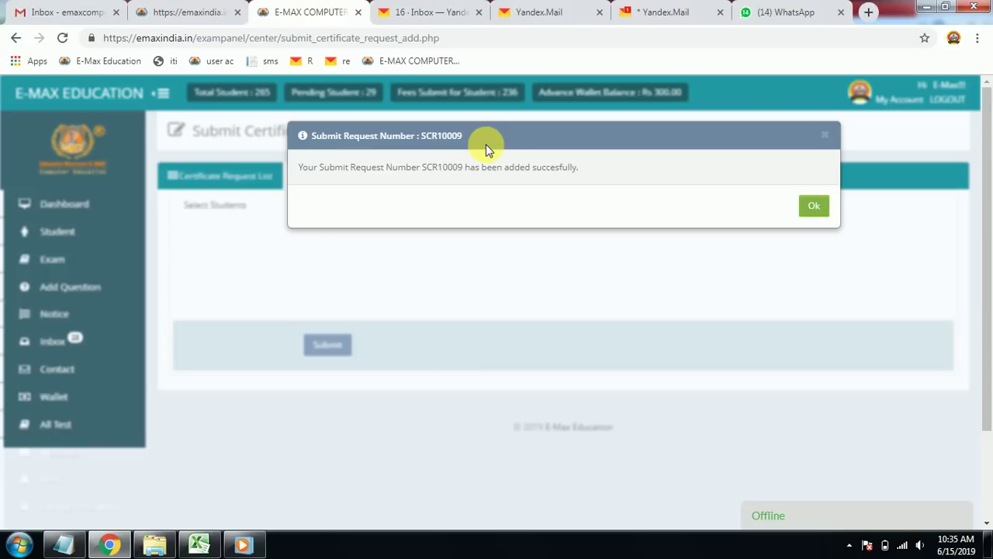
{"action": "left_click_drag", "start_coordinate": [466, 136], "coordinate": [419, 138]}
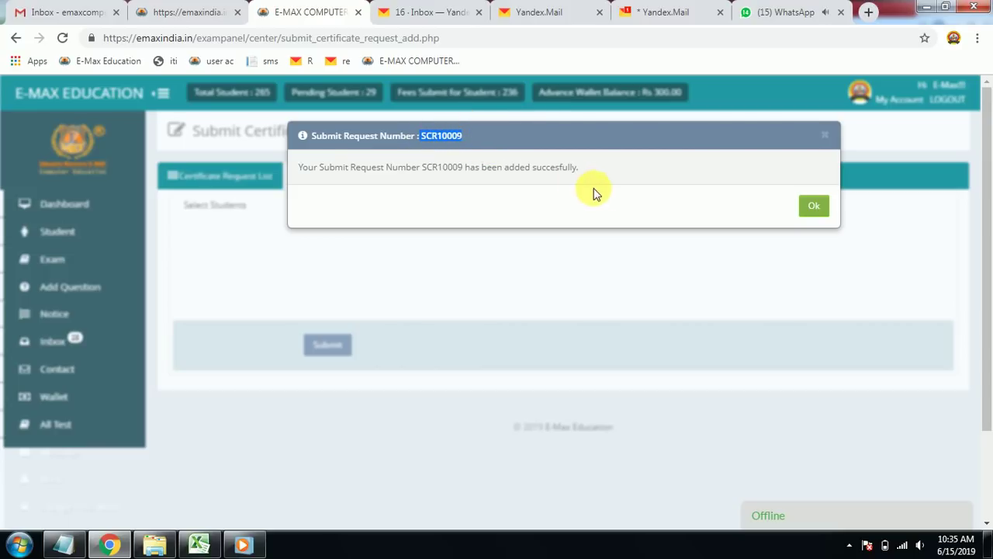
{"action": "left_click", "coordinate": [816, 211]}
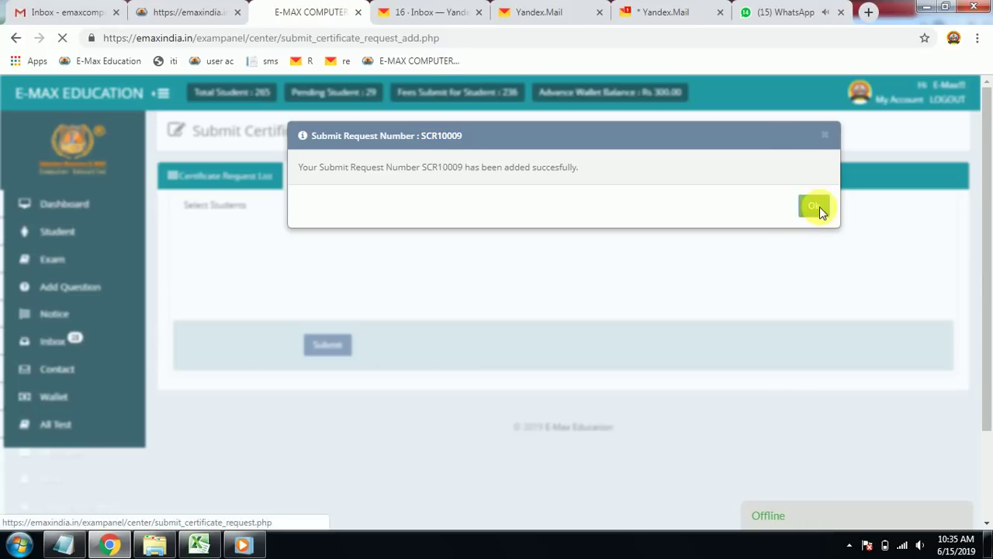
{"action": "left_click", "coordinate": [821, 211]}
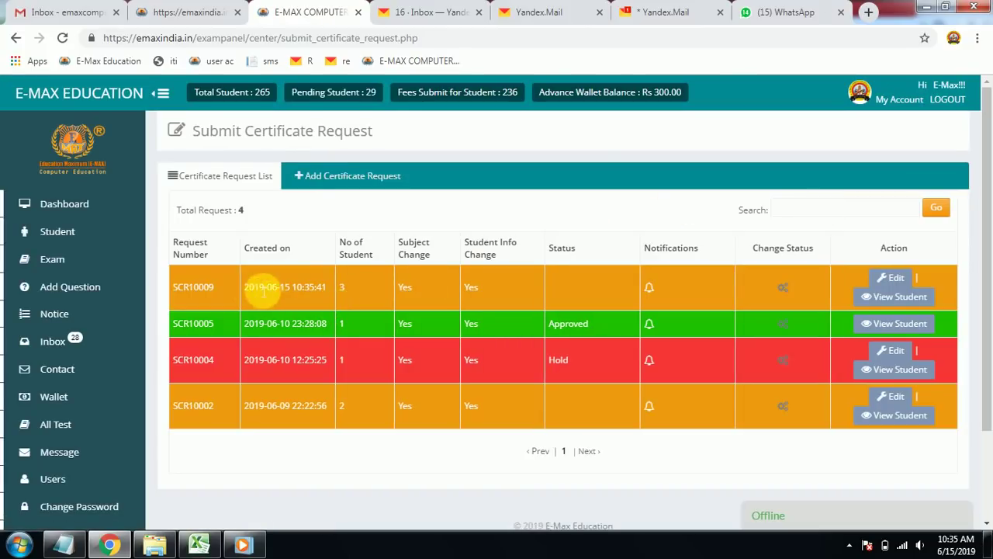
Review the new request's number, creation time, student count and change columns in the Certificate Request List
{"action": "left_click", "coordinate": [230, 289]}
{"action": "double_click", "coordinate": [194, 288]}
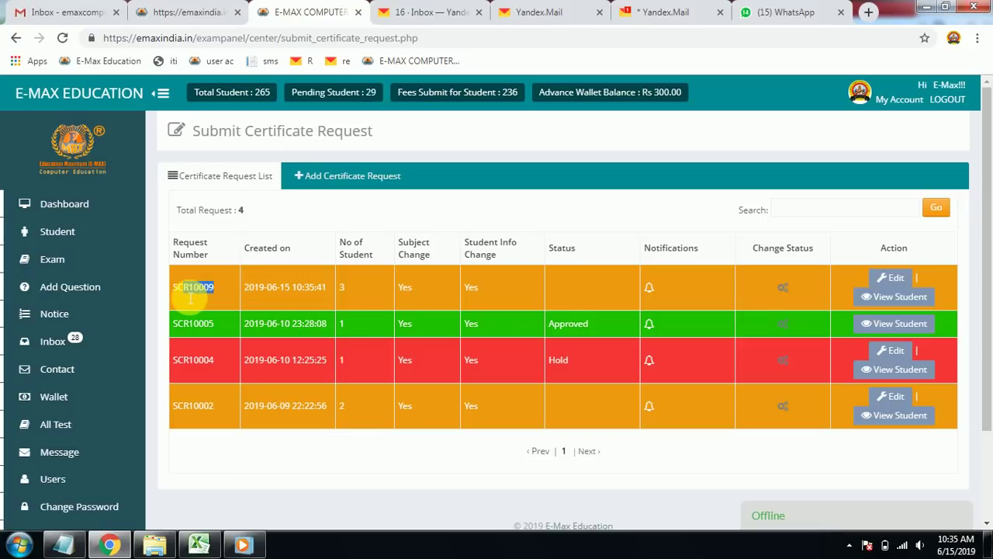
{"action": "left_click_drag", "start_coordinate": [292, 287], "coordinate": [328, 287]}
{"action": "left_click", "coordinate": [344, 289]}
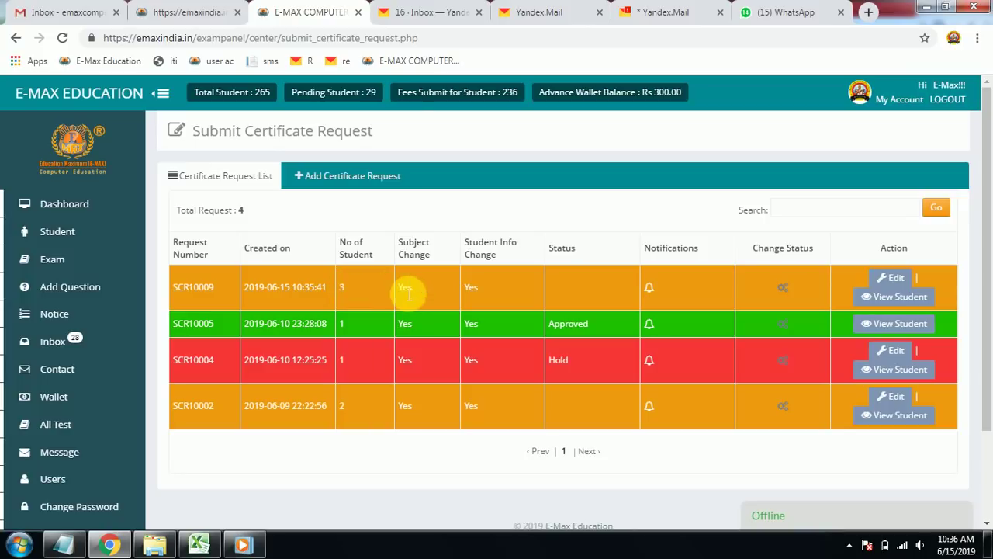
{"action": "double_click", "coordinate": [471, 289]}
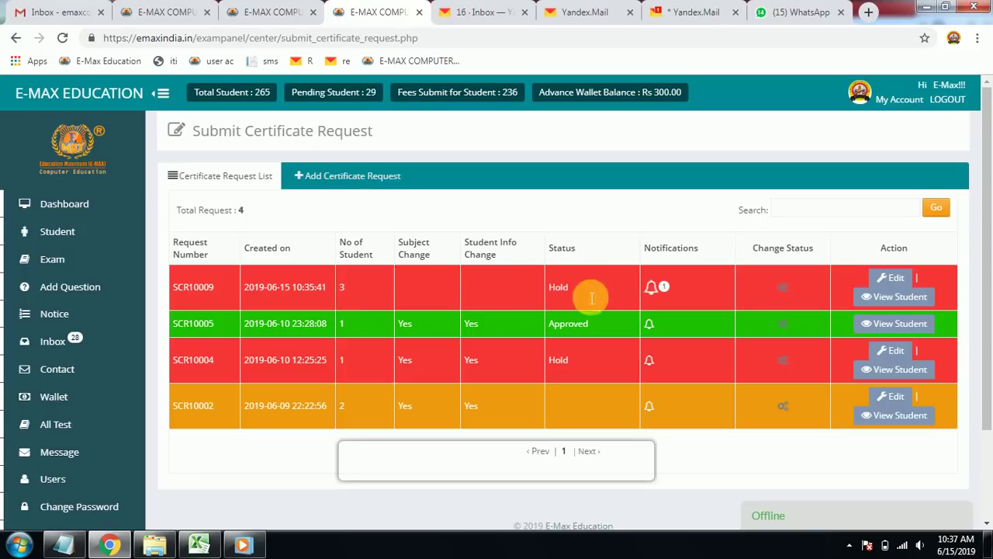
Check the reason and date of the newest request's hold in its notifications, and close them
{"action": "left_click", "coordinate": [656, 290]}
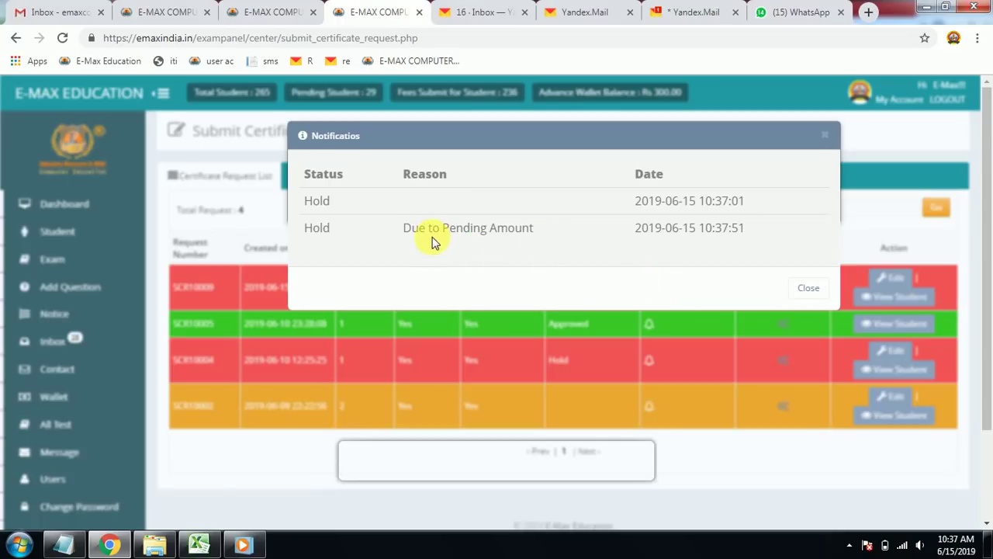
{"action": "left_click_drag", "start_coordinate": [746, 230], "coordinate": [673, 230]}
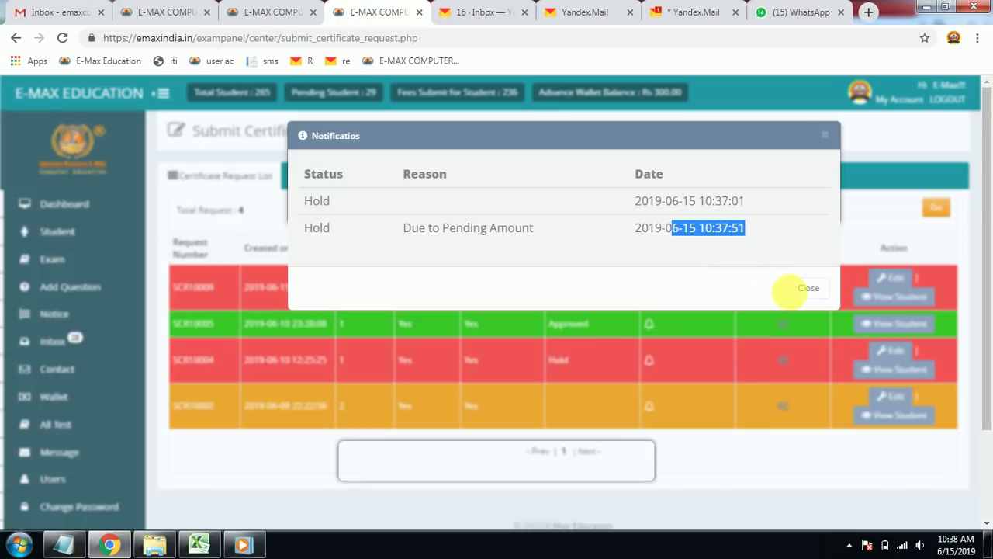
{"action": "left_click", "coordinate": [798, 289]}
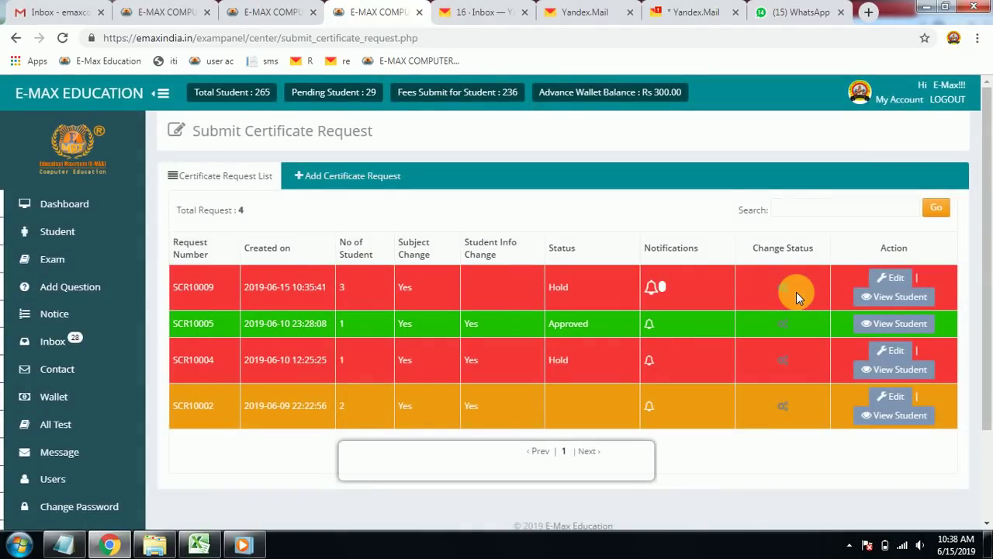
Edit the newest held request, add a comment about the payment and resubmit it
{"action": "left_click", "coordinate": [888, 276]}
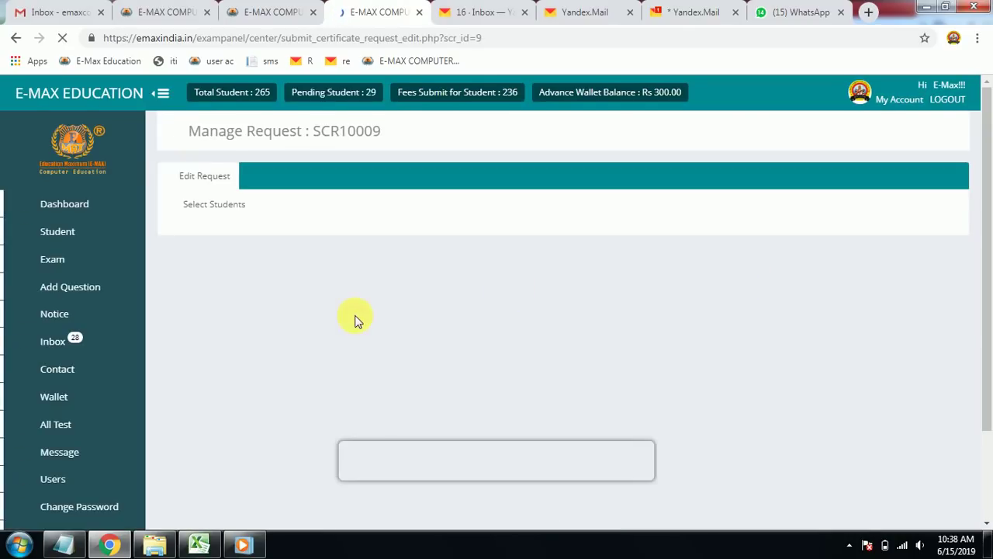
{"action": "scroll", "coordinate": [355, 319], "scroll_direction": "down", "scroll_amount": 2}
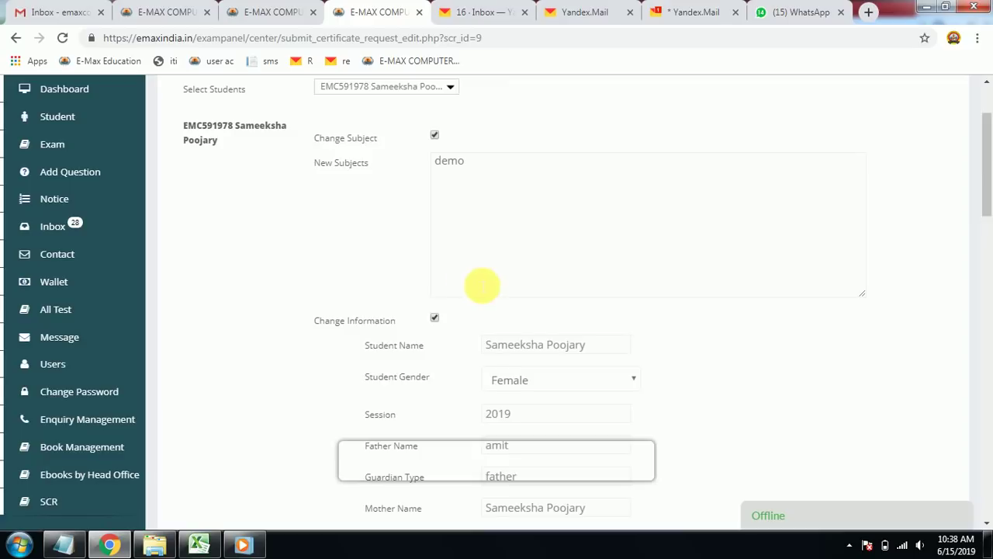
{"action": "scroll", "coordinate": [481, 281], "scroll_direction": "down", "scroll_amount": 15}
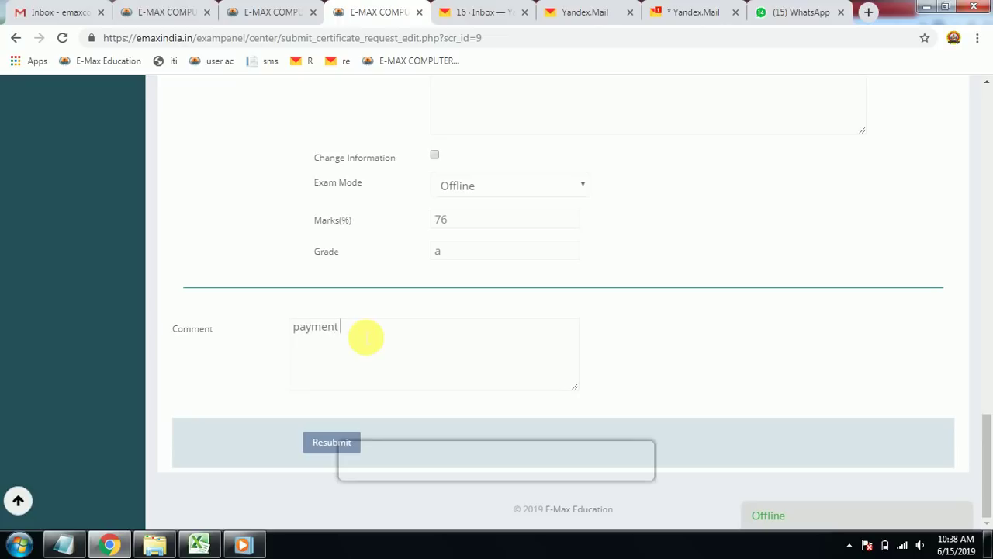
{"action": "left_click", "coordinate": [309, 442]}
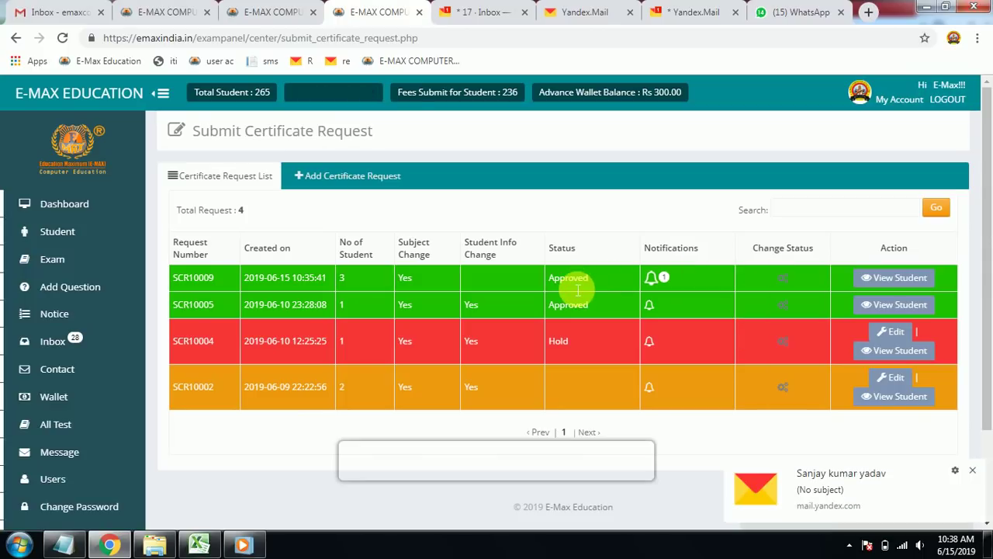
Dismiss the mail pop-up and check the approval entry in the newest request's notifications
{"action": "left_click", "coordinate": [971, 475]}
{"action": "left_click", "coordinate": [661, 276]}
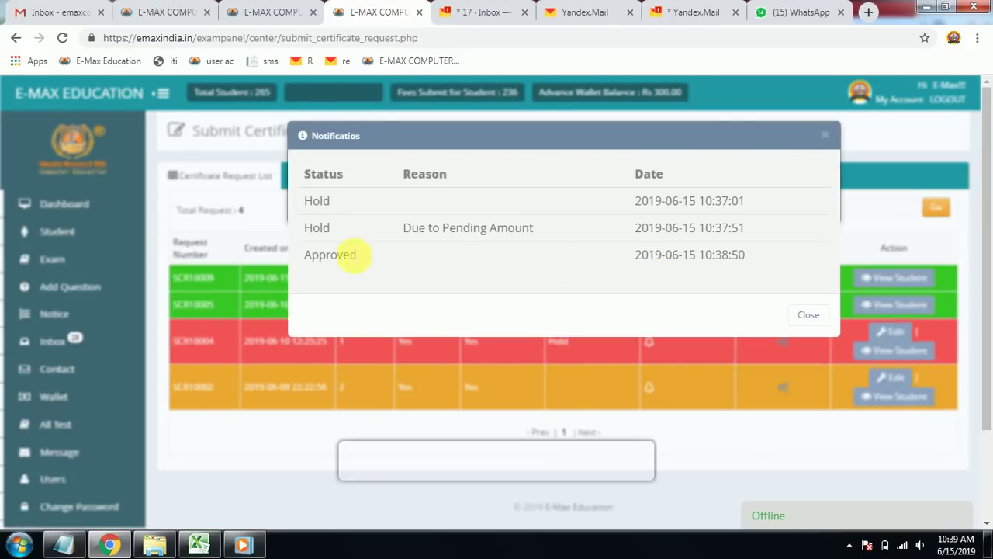
{"action": "left_click_drag", "start_coordinate": [319, 256], "coordinate": [358, 256]}
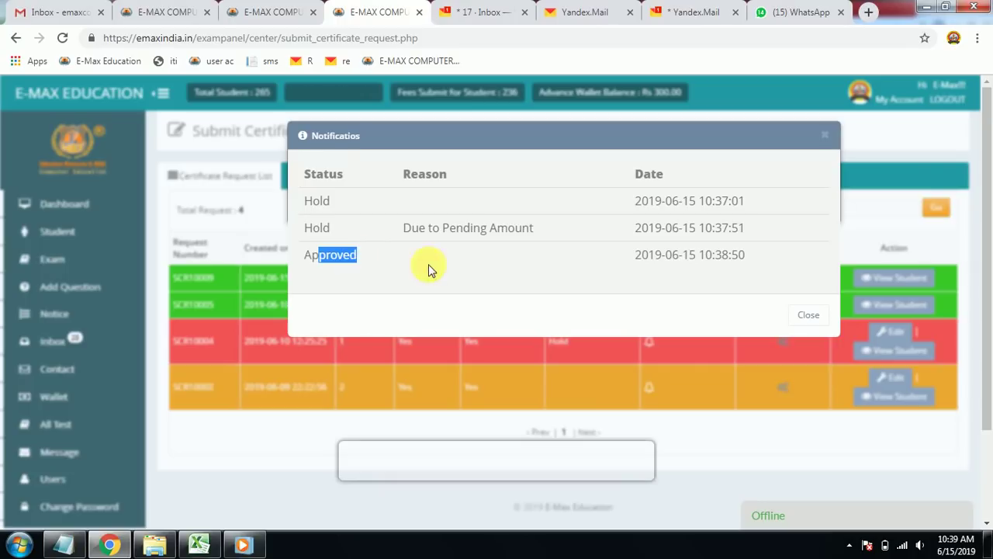
{"action": "left_click", "coordinate": [804, 314]}
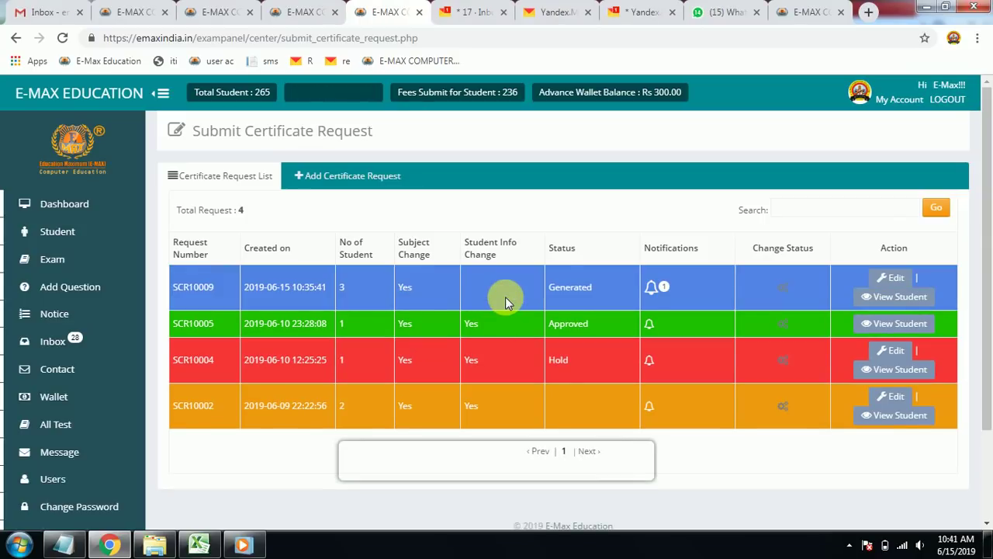
Check the reason and date of the Generated entry in the newest request's notifications
{"action": "left_click", "coordinate": [655, 290]}
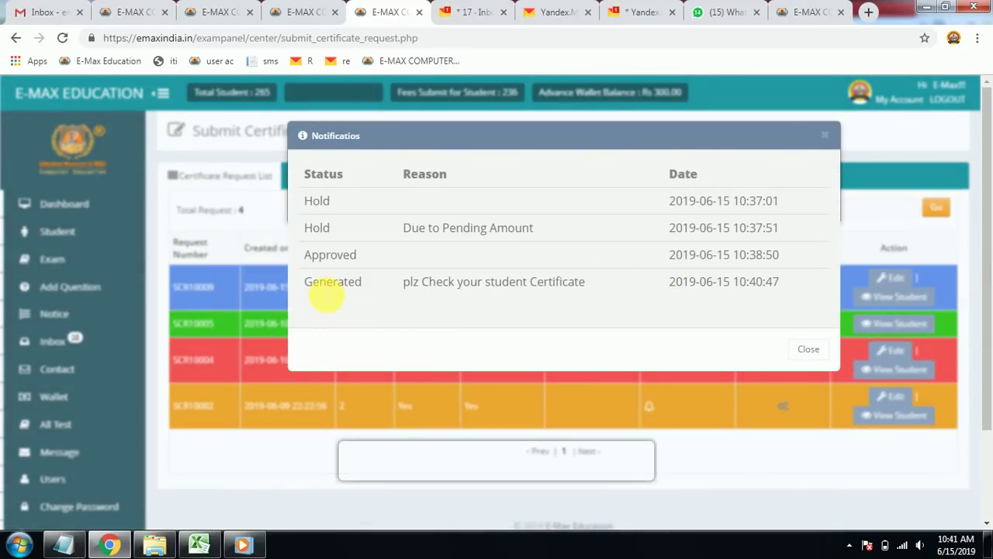
{"action": "left_click_drag", "start_coordinate": [403, 284], "coordinate": [581, 284]}
{"action": "left_click", "coordinate": [764, 281]}
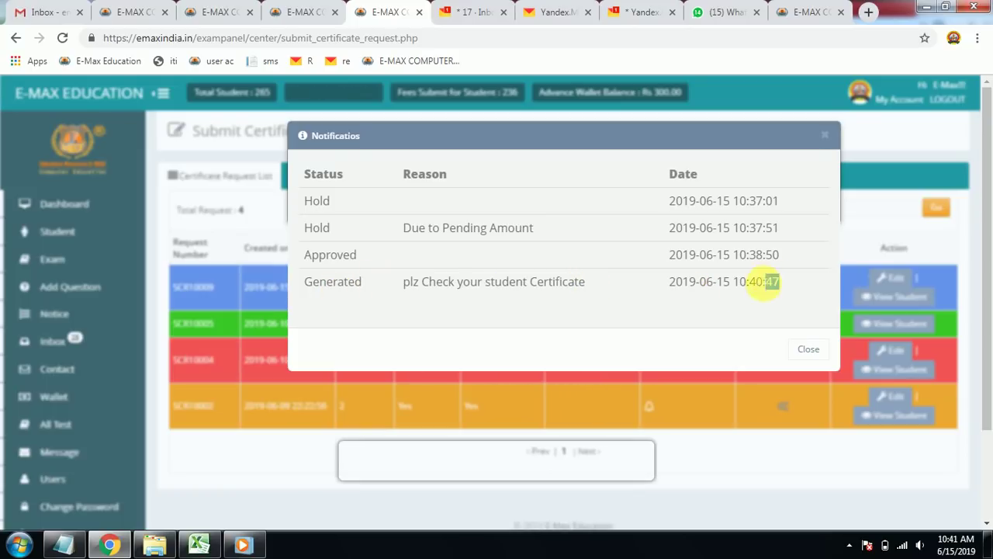
{"action": "left_click_drag", "start_coordinate": [765, 282], "coordinate": [724, 282]}
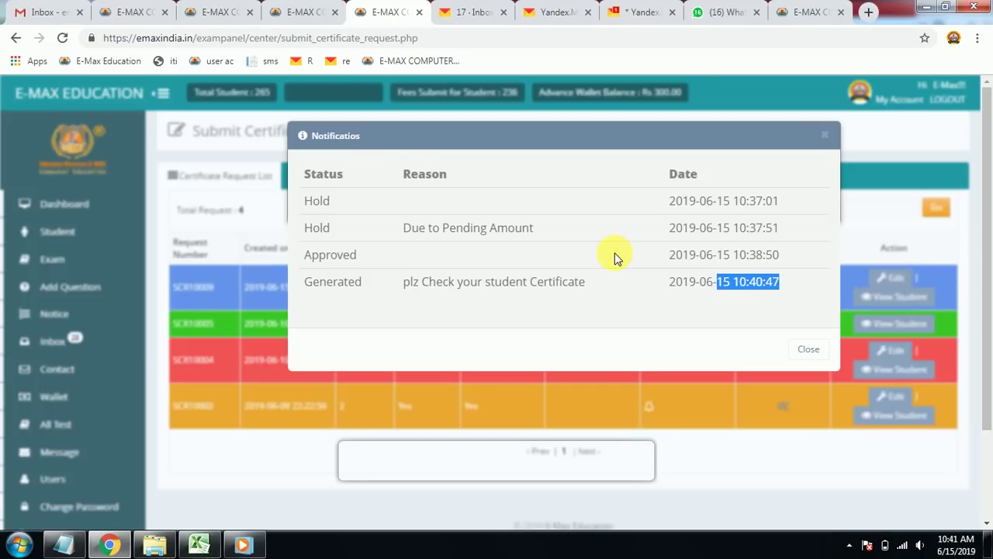
Check the Dispatched entry's speed post number and tracking link in the newest request's notifications, and close them
{"action": "key", "text": "Escape"}
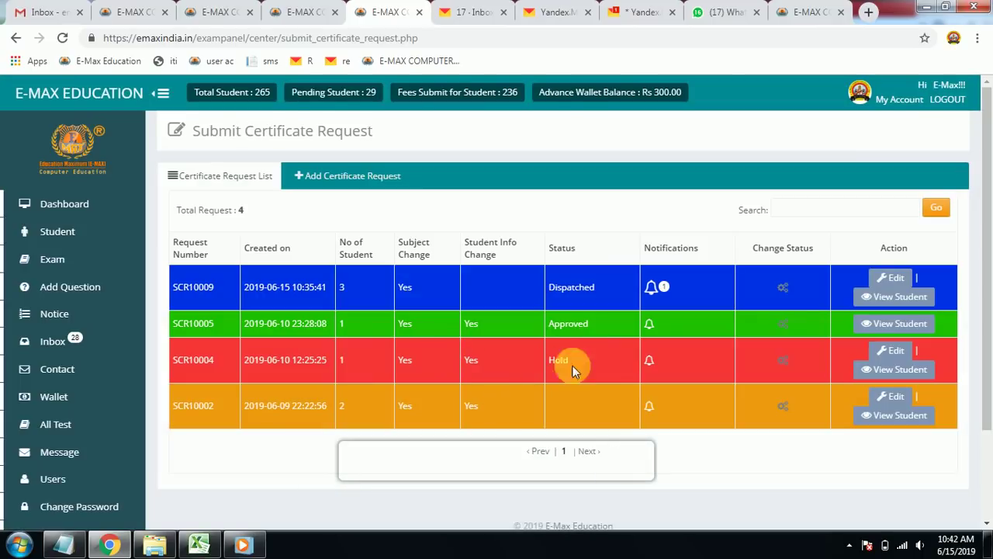
{"action": "left_click", "coordinate": [661, 289]}
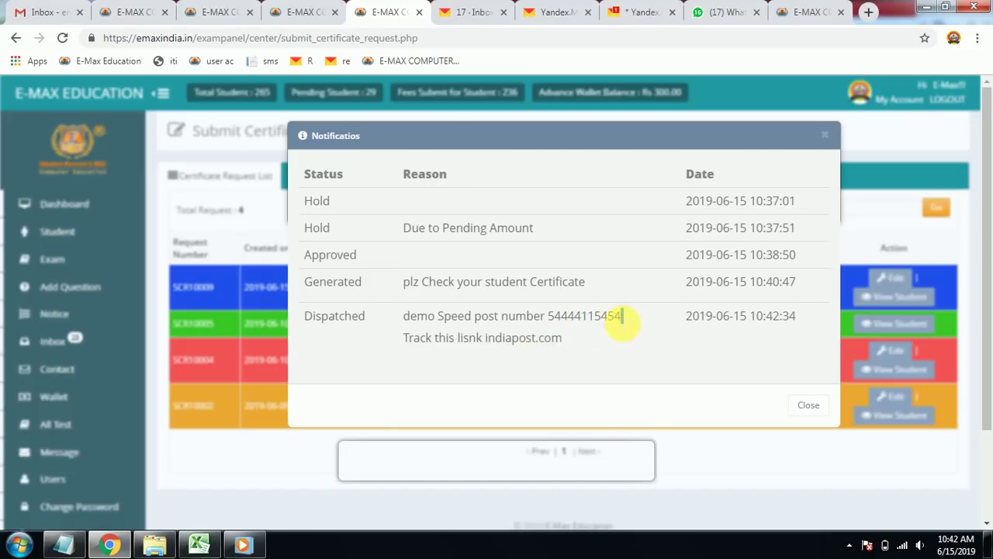
{"action": "left_click_drag", "start_coordinate": [623, 317], "coordinate": [575, 319]}
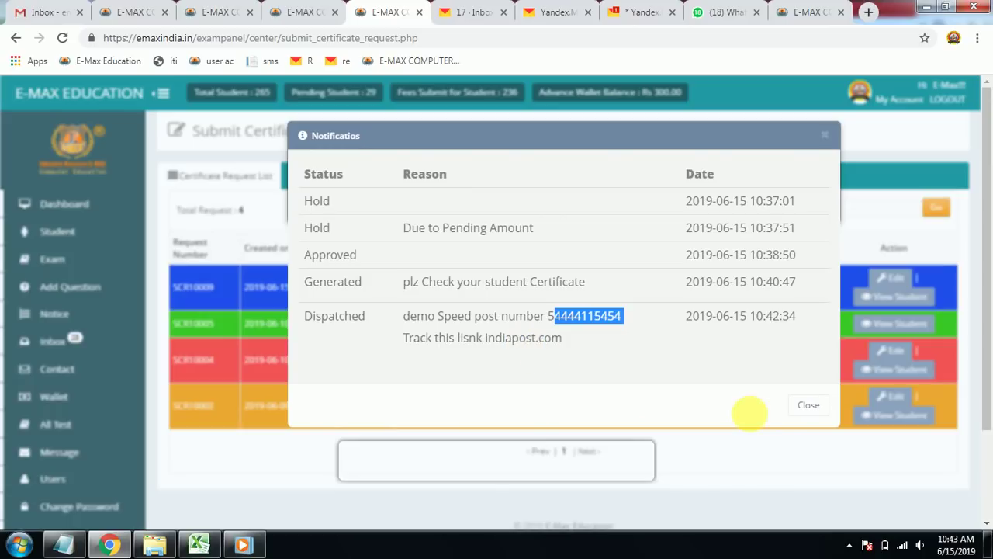
{"action": "left_click", "coordinate": [795, 405]}
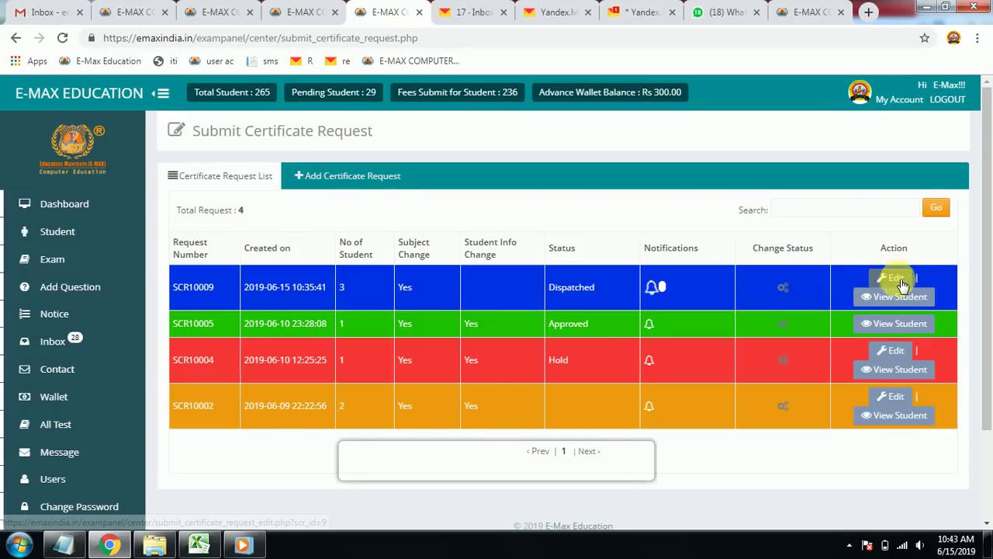
Open the newest, dispatched request for editing and look through its student selection page
{"action": "left_click", "coordinate": [895, 277]}
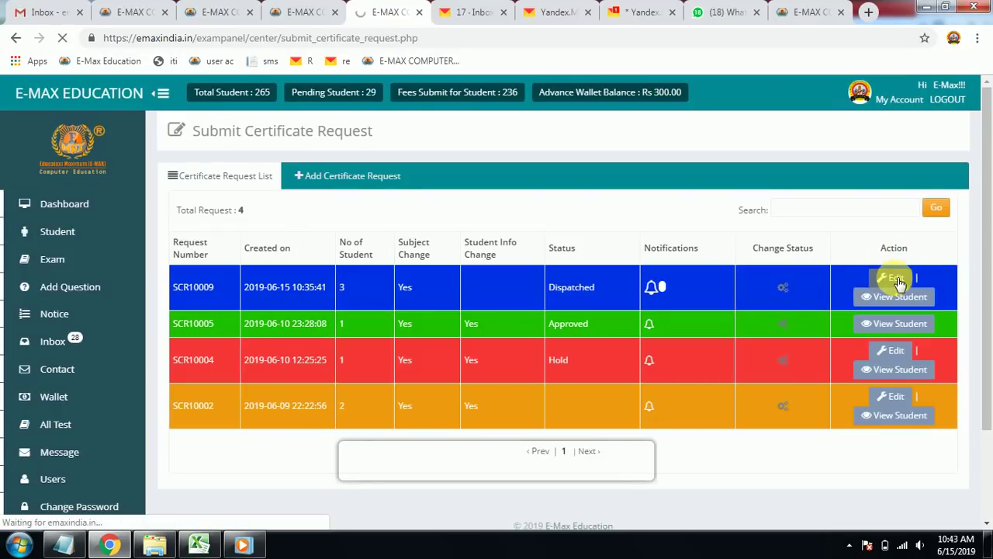
{"action": "scroll", "coordinate": [536, 345], "scroll_direction": "down", "scroll_amount": 1}
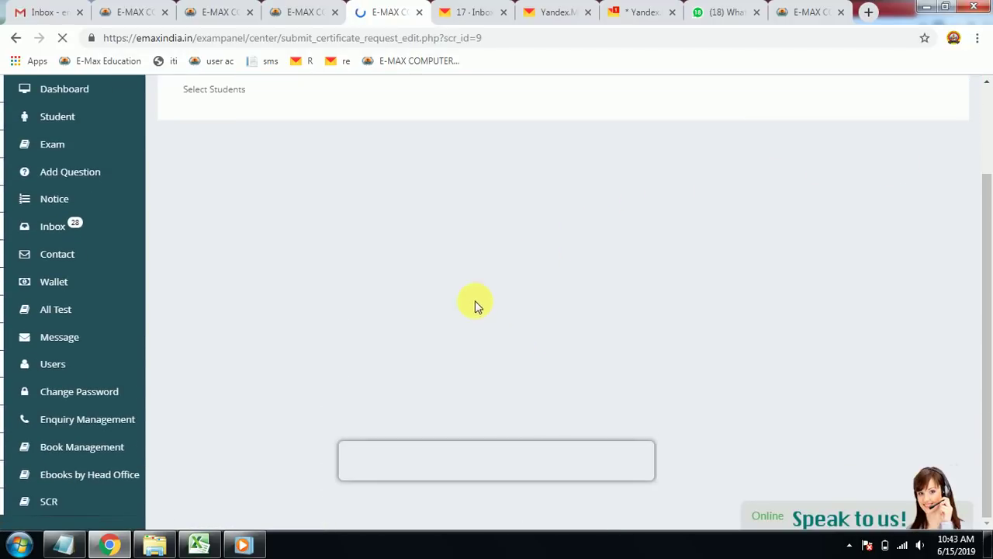
{"action": "scroll", "coordinate": [479, 287], "scroll_direction": "down", "scroll_amount": 7}
{"action": "scroll", "coordinate": [499, 313], "scroll_direction": "down", "scroll_amount": 5}
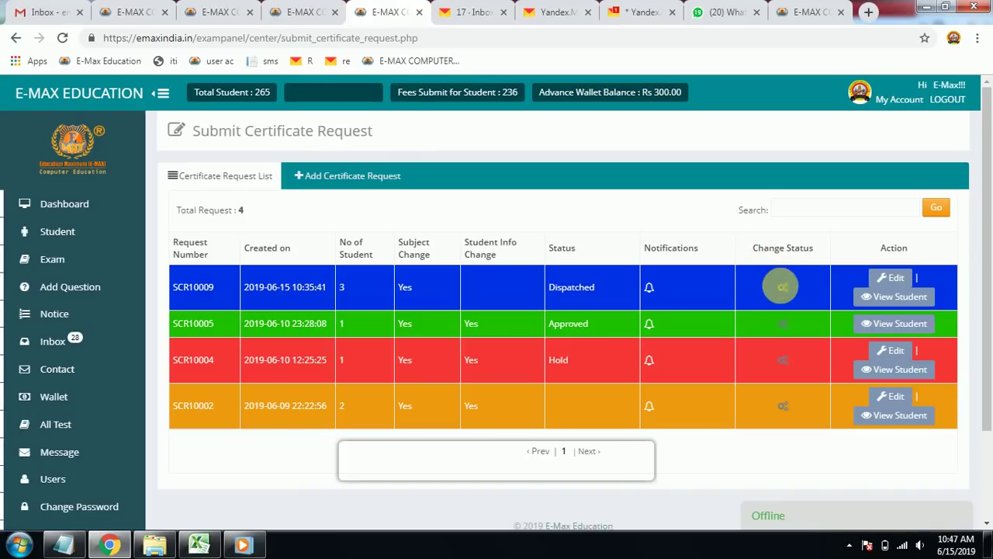
Open the status management page of the newest request and review its old statuses, reasons and dates
{"action": "left_click", "coordinate": [782, 286]}
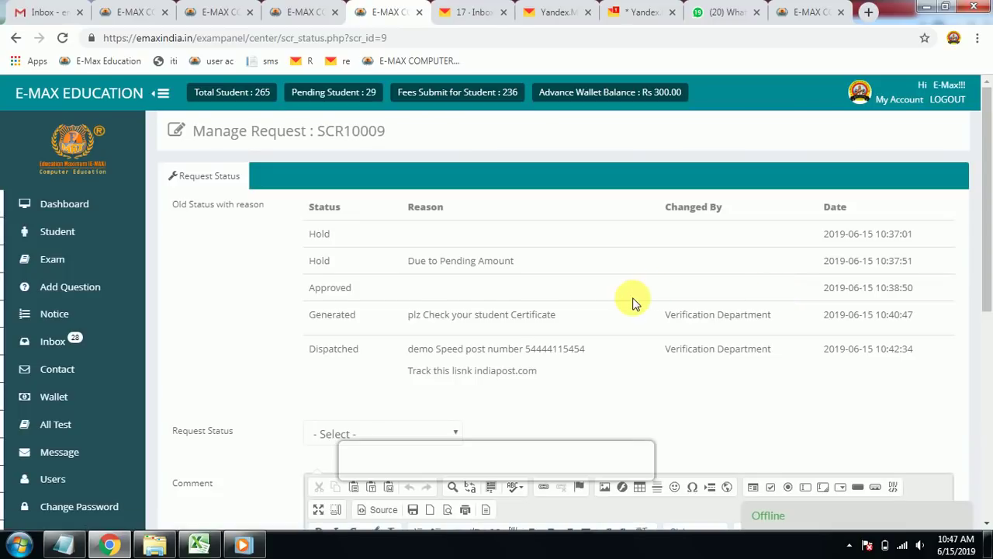
{"action": "scroll", "coordinate": [543, 272], "scroll_direction": "down", "scroll_amount": 3}
{"action": "scroll", "coordinate": [466, 256], "scroll_direction": "up", "scroll_amount": 3}
{"action": "left_click_drag", "start_coordinate": [859, 234], "coordinate": [782, 249]}
{"action": "left_click_drag", "start_coordinate": [408, 261], "coordinate": [460, 259]}
{"action": "left_click_drag", "start_coordinate": [375, 130], "coordinate": [335, 130]}
{"action": "scroll", "coordinate": [396, 287], "scroll_direction": "down", "scroll_amount": 1}
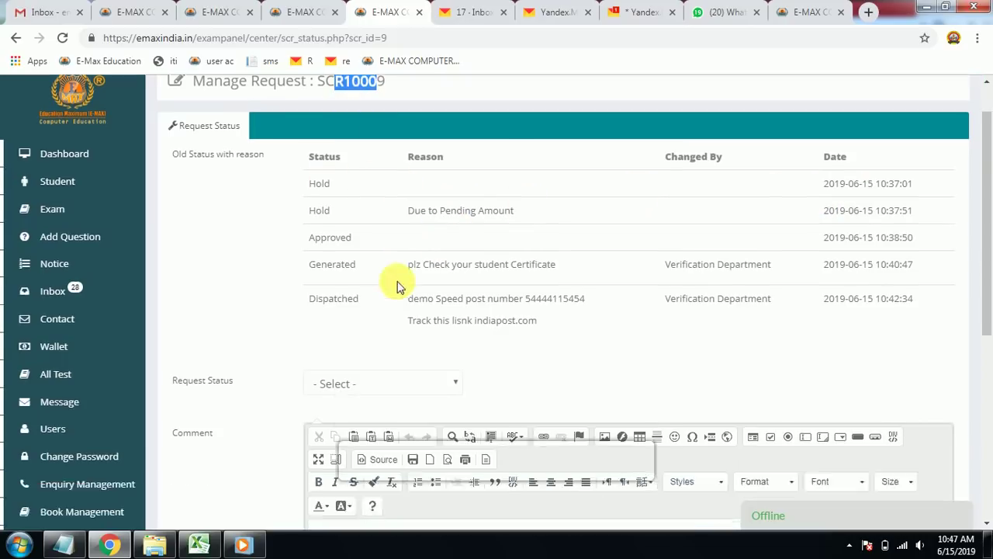
Try Received and Partially Received as the request status, leaving the comment empty and the form unsubmitted
{"action": "scroll", "coordinate": [397, 287], "scroll_direction": "down", "scroll_amount": 5}
{"action": "left_click", "coordinate": [354, 144]}
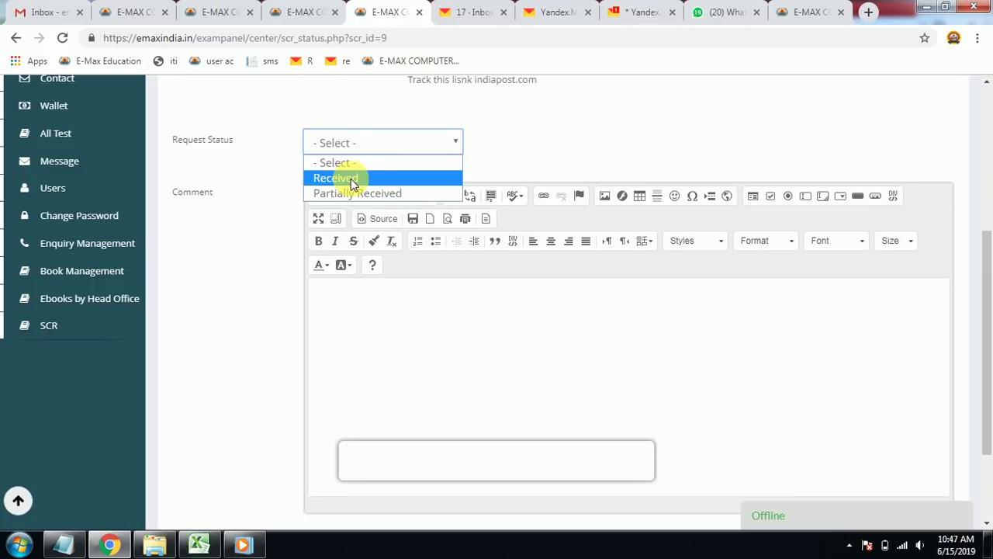
{"action": "left_click", "coordinate": [350, 179]}
{"action": "left_click", "coordinate": [379, 332]}
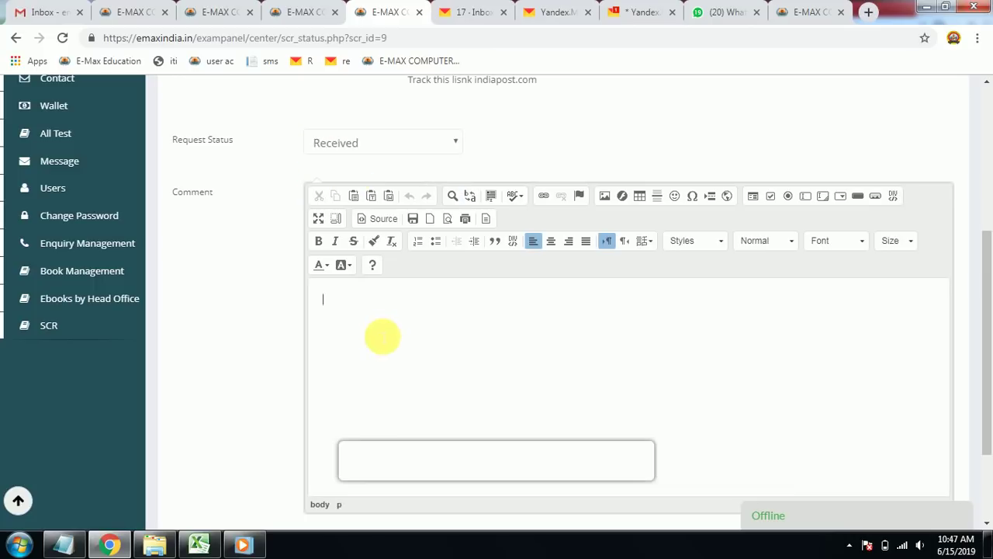
{"action": "left_click", "coordinate": [382, 143]}
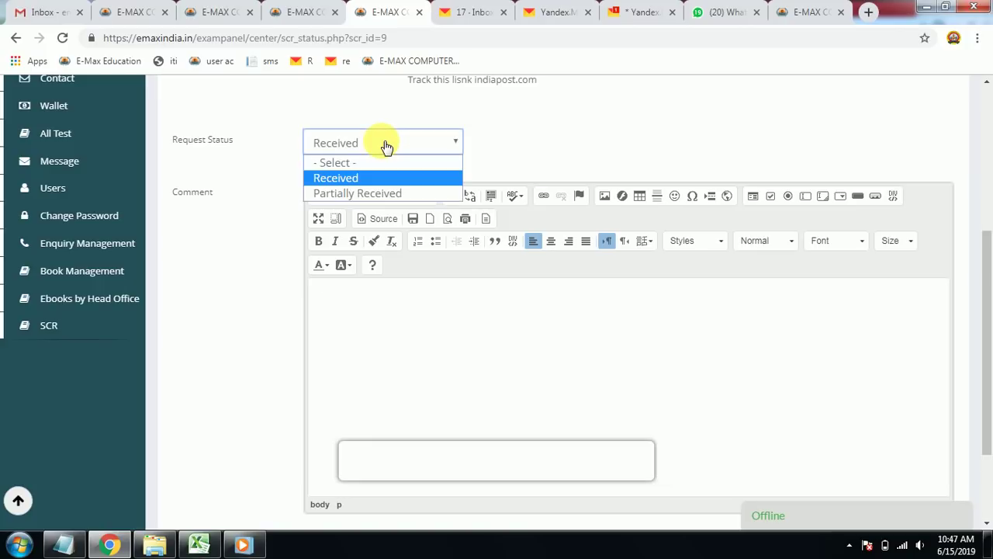
{"action": "left_click", "coordinate": [388, 193]}
{"action": "left_click", "coordinate": [393, 342]}
{"action": "scroll", "coordinate": [392, 343], "scroll_direction": "down", "scroll_amount": 2}
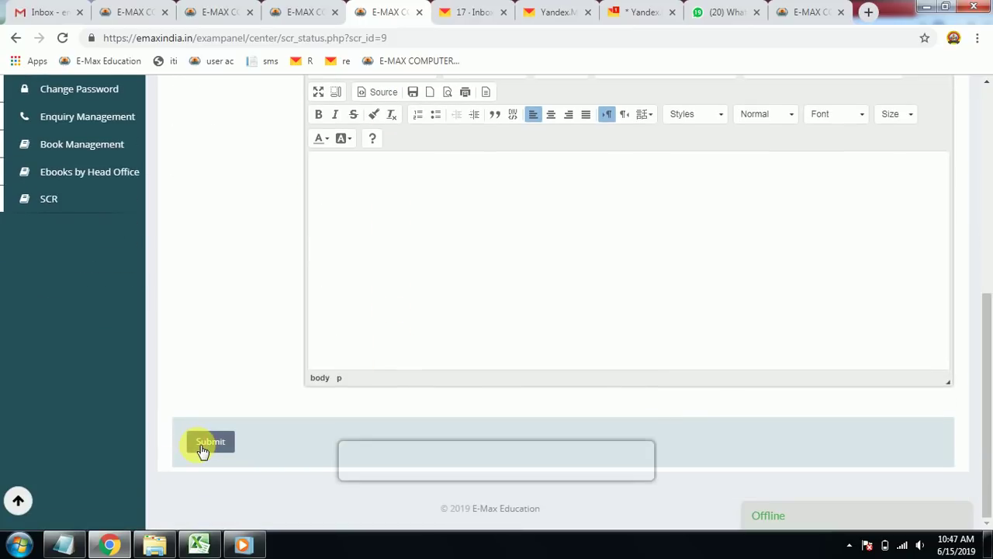
{"action": "scroll", "coordinate": [188, 377], "scroll_direction": "up", "scroll_amount": 6}
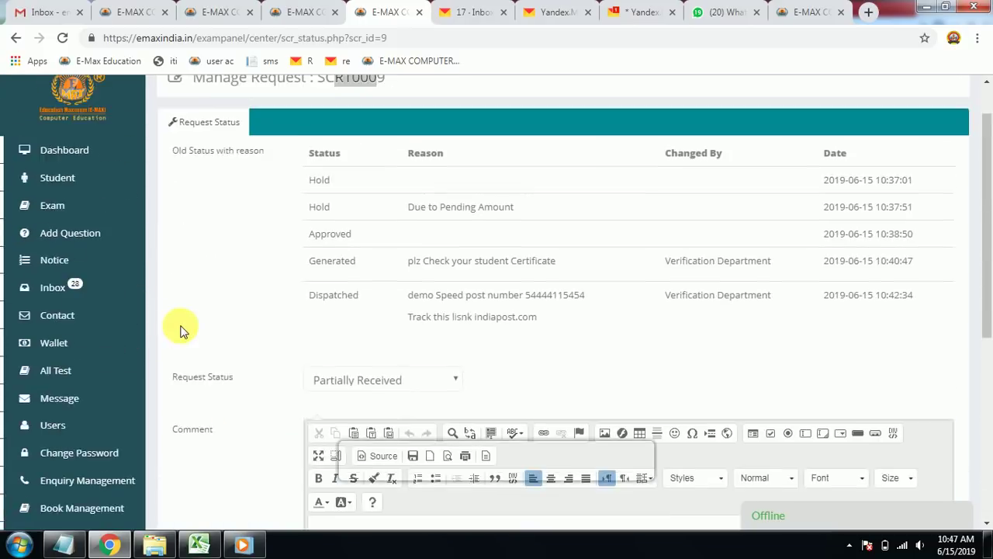
Return to the center's dashboard and look over its available sections
{"action": "left_click", "coordinate": [93, 205]}
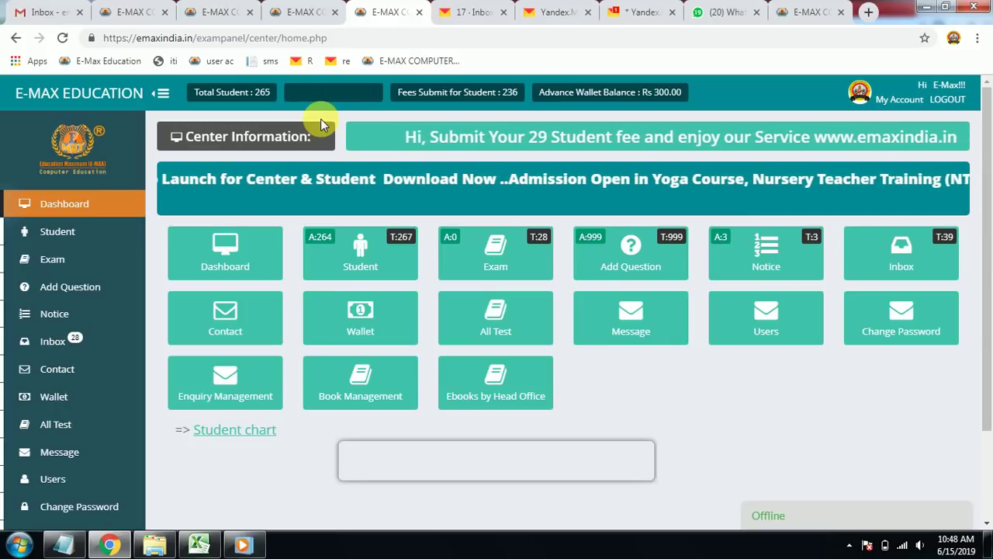
{"action": "scroll", "coordinate": [194, 275], "scroll_direction": "down", "scroll_amount": 3}
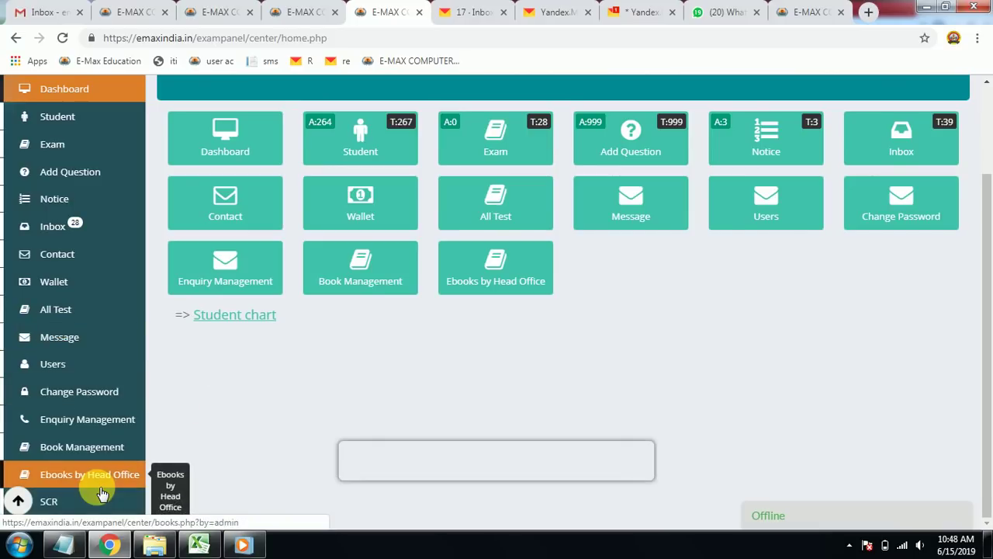
{"action": "scroll", "coordinate": [100, 493], "scroll_direction": "up", "scroll_amount": 3}
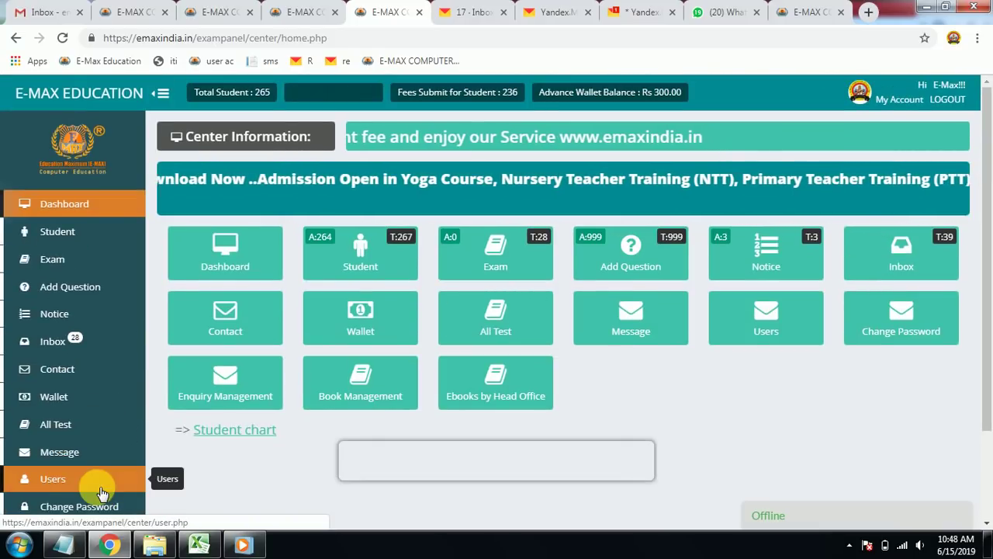